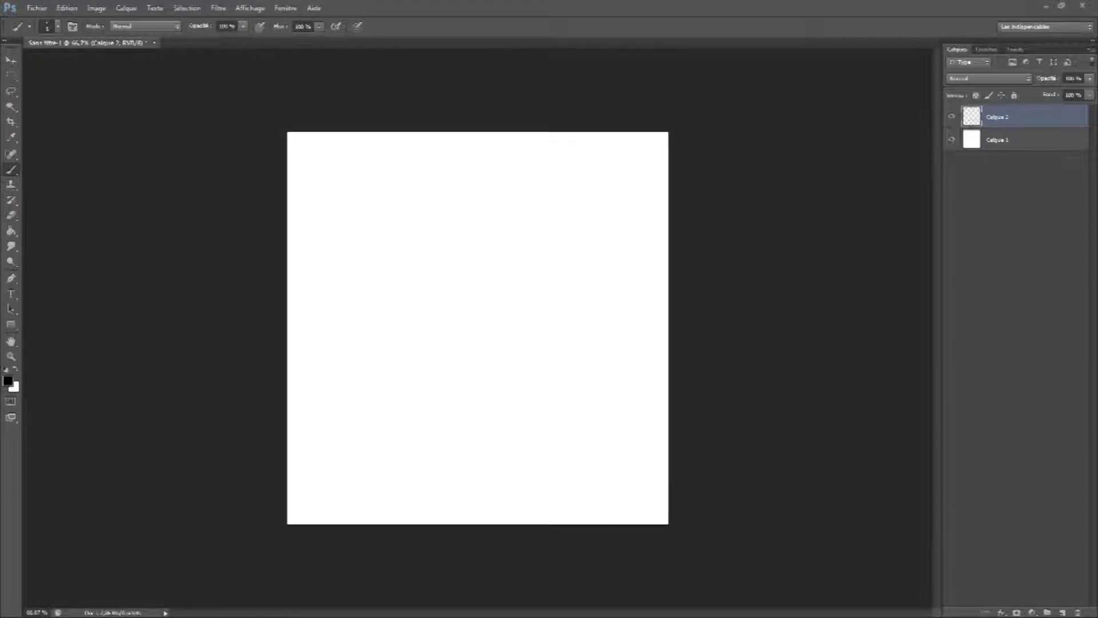
Draw the motorcycle body's closed black outline on Calque 2, with a pointed nose and a rounded rear.
key(ctrl+space)
ctrl+double_click(241, 377)
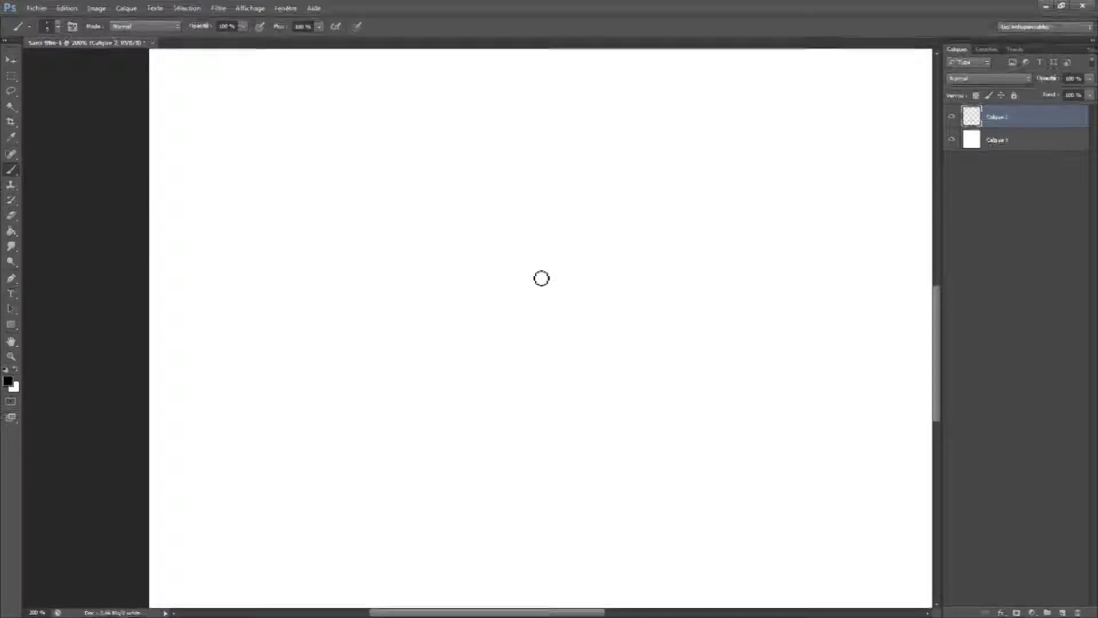
mouse_move(562, 204)
mouse_down()
mouse_move(512, 351)
mouse_move(456, 355)
mouse_up()
key(space)
mouse_move(456, 353)
mouse_down()
mouse_move(482, 373)
mouse_move(626, 415)
mouse_up()
mouse_move(449, 239)
mouse_down()
mouse_move(544, 189)
mouse_move(611, 179)
mouse_up()
drag(605, 612, 630, 612)
drag(466, 179, 567, 178)
drag(523, 414, 678, 416)
key(ctrl+minus)
key(ctrl+plus)
drag(514, 177, 709, 181)
mouse_move(621, 178)
mouse_down()
mouse_move(701, 176)
mouse_move(740, 353)
mouse_up()
drag(669, 422, 747, 376)
Erase the uneven brush overlaps along the inner side of the body's upper outline.
key(ctrl+plus)
click(11, 216)
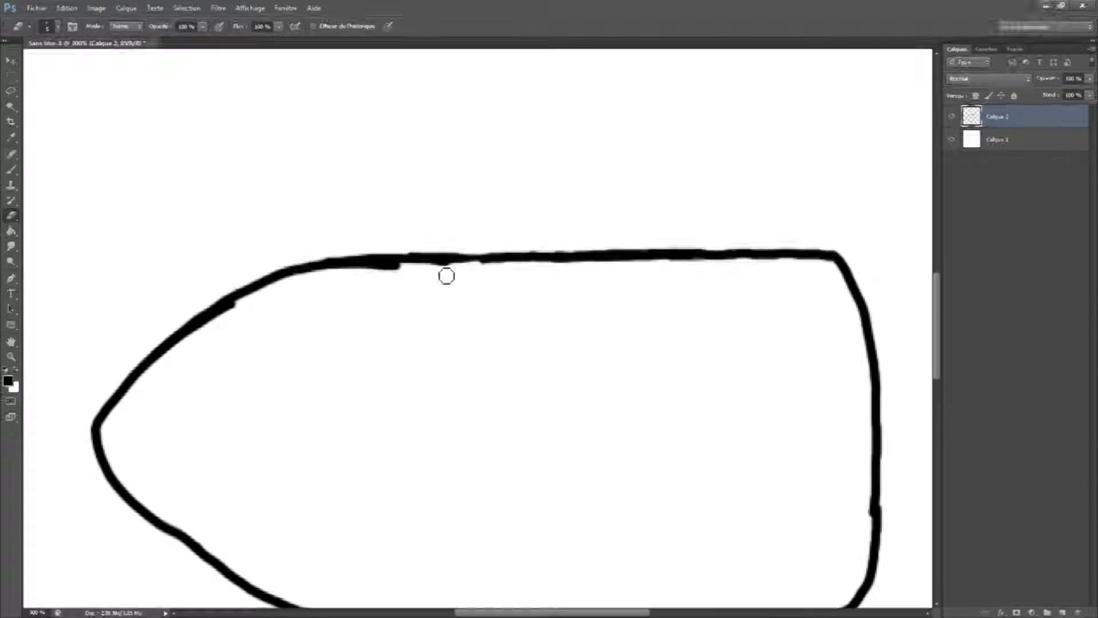
mouse_move(224, 322)
mouse_down()
mouse_move(370, 272)
mouse_move(581, 277)
mouse_up()
key(ctrl+minus)
Draw two angry round eyes with slanted brows and dot pupils on the motorcycle's nose.
key(b)
key(ctrl+plus)
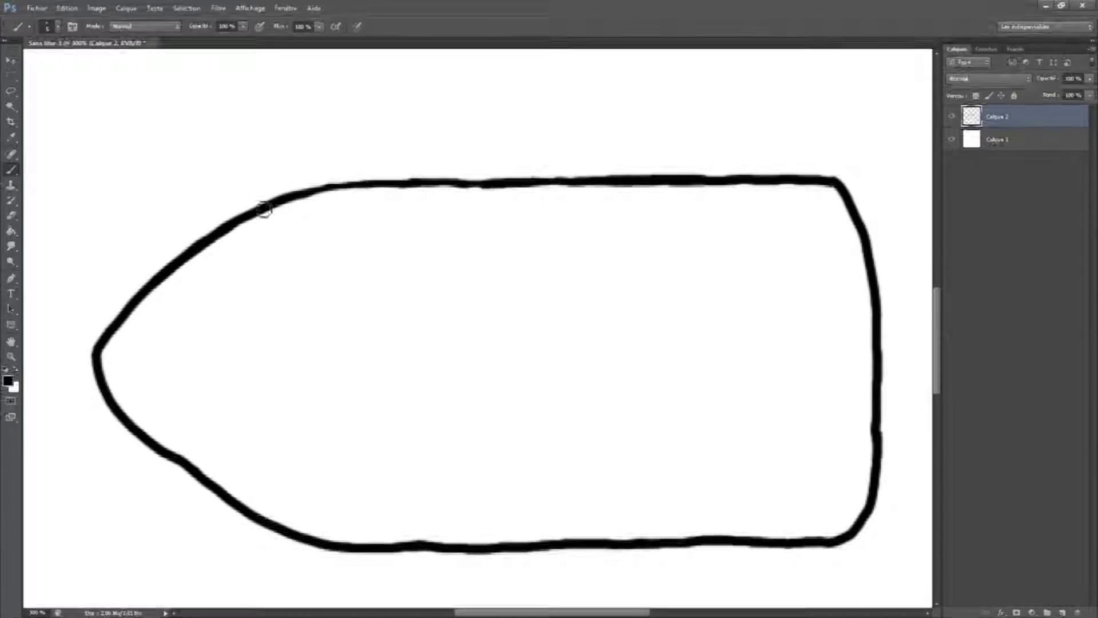
mouse_move(159, 238)
mouse_down()
mouse_move(177, 292)
mouse_move(162, 236)
mouse_up()
mouse_move(200, 240)
mouse_down()
mouse_move(198, 287)
mouse_move(184, 253)
mouse_move(232, 246)
mouse_up()
key(e)
key(b)
key(b)
click(173, 267)
click(220, 272)
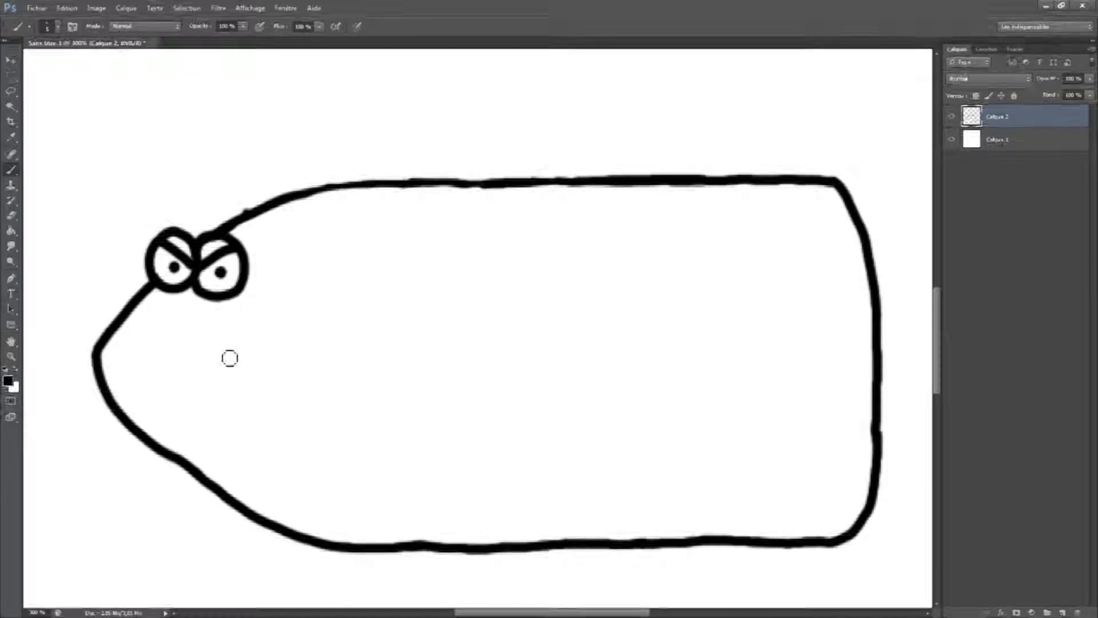
Draw the front wheel beneath the nose with its tyre, rim, hub, spokes and fork.
key(ctrl+minus)
mouse_move(264, 431)
mouse_down()
mouse_move(252, 456)
mouse_move(348, 530)
mouse_move(366, 468)
mouse_up()
key(ctrl+plus)
drag(936, 372, 937, 406)
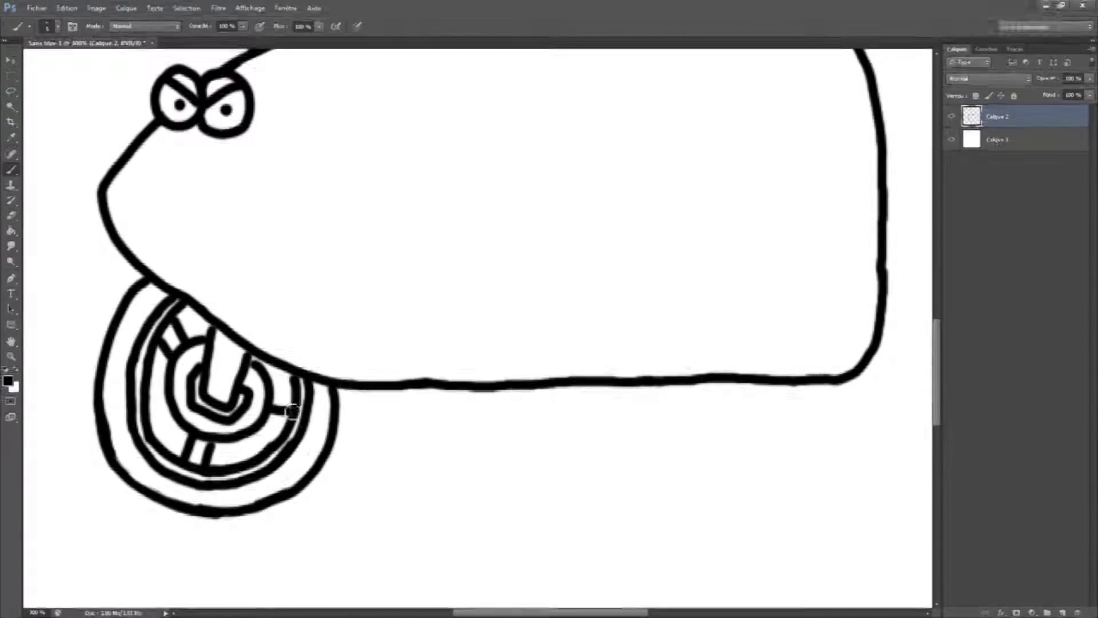
Draw a horizontal ground guide line from the front wheel's base and add a matching rear wheel with rim, hub and fork.
scroll(703, 389, right, 5)
drag(137, 522, 643, 522)
mouse_move(656, 396)
mouse_down()
mouse_move(693, 503)
mouse_move(843, 512)
mouse_move(834, 343)
mouse_up()
key(ctrl+minus)
drag(670, 300, 730, 341)
key(ctrl+plus)
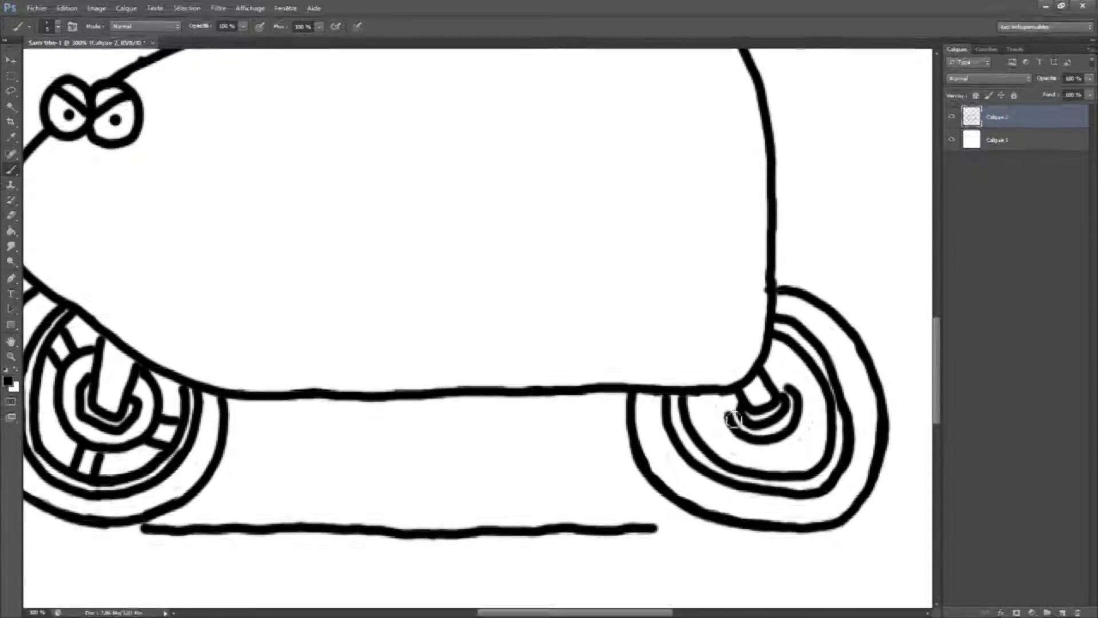
Erase the ground guide line between the two wheels.
key(ctrl+minus)
key(e)
drag(252, 460, 600, 464)
drag(529, 461, 599, 463)
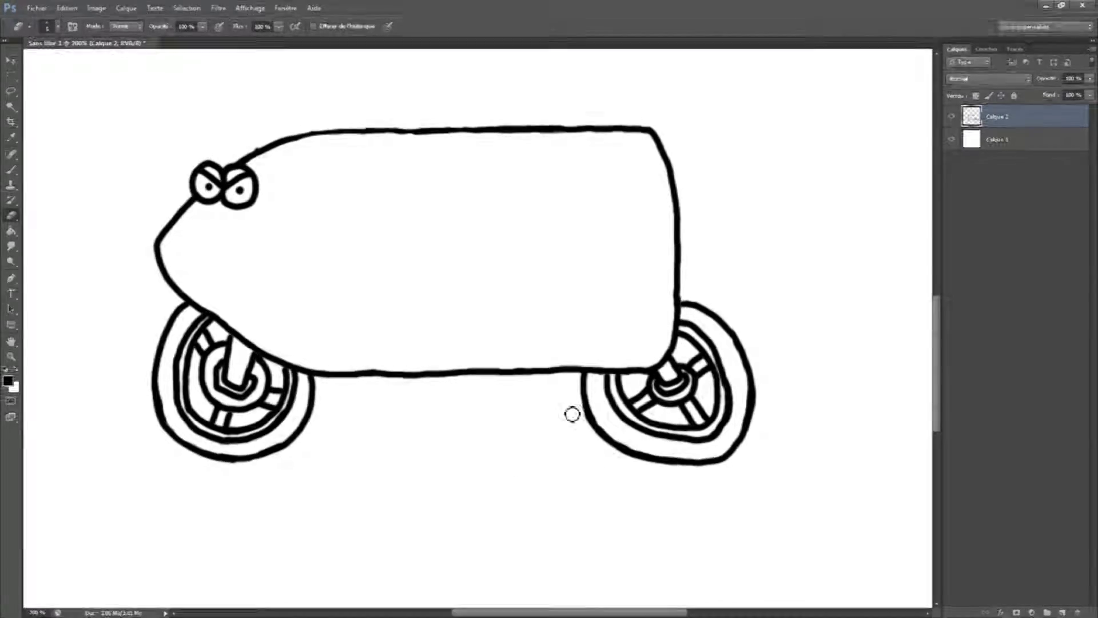
Draw the seat, the rear exhaust pipe and the handlebars with black grips on the body.
scroll(588, 431, up, 2)
key(ctrl+plus)
key(b)
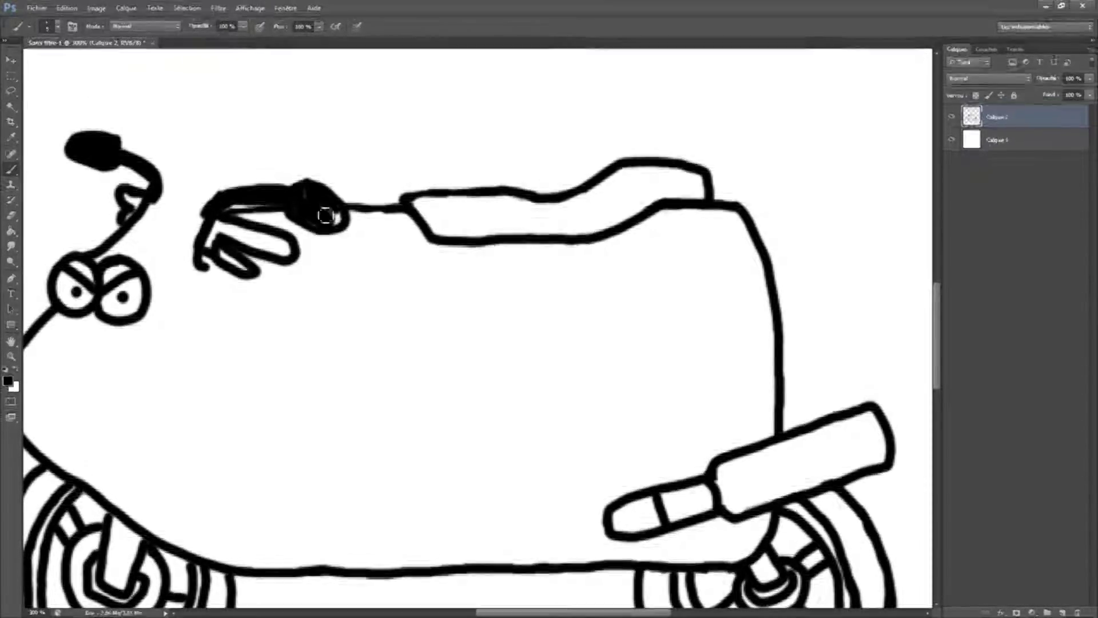
Draw the windscreen above the handlebars and finish the cockpit outline and black grip beside it.
drag(163, 156, 206, 95)
key(ctrl+minus)
mouse_move(301, 172)
mouse_down()
mouse_move(374, 171)
mouse_move(321, 232)
mouse_up()
key(ctrl+plus)
key(e)
key(b)
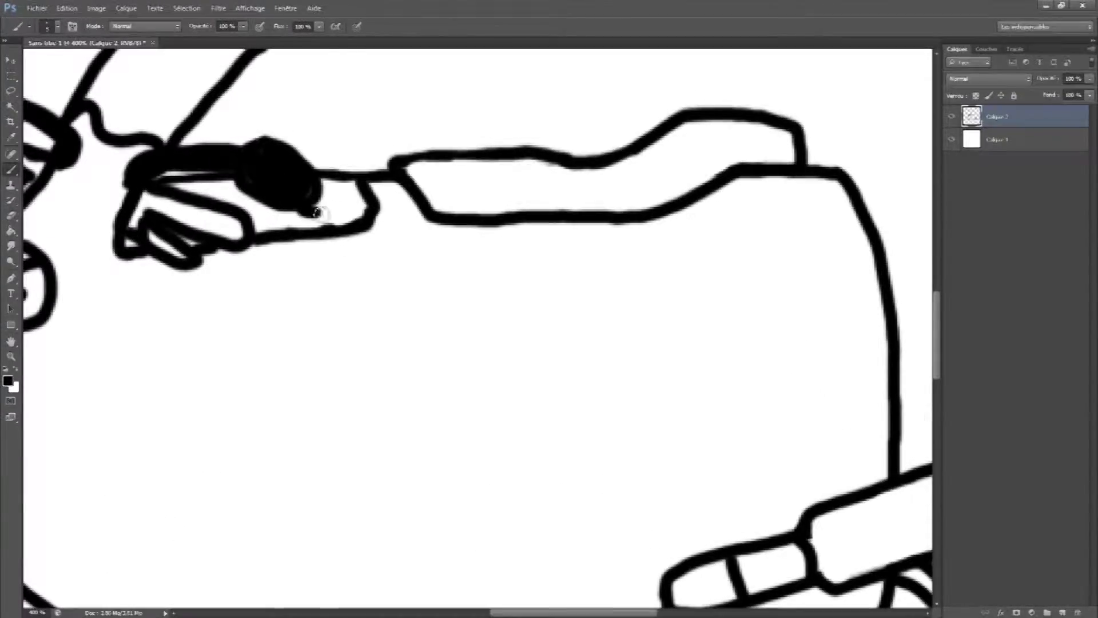
drag(312, 209, 319, 184)
key(ctrl+minus)
key(ctrl+minus)
key(ctrl+plus)
drag(502, 613, 471, 613)
drag(250, 419, 247, 422)
mouse_move(508, 419)
mouse_down()
mouse_move(605, 468)
mouse_move(525, 407)
mouse_up()
key(ctrl+alt+z)
key(ctrl+alt+z)
Draw the frowning mouth on the nose, three vents on the body's side and the tail light at the rear.
mouse_move(196, 390)
mouse_down()
mouse_move(214, 393)
mouse_move(200, 416)
mouse_move(196, 392)
mouse_up()
drag(458, 613, 478, 612)
mouse_move(447, 390)
mouse_down()
mouse_move(474, 457)
mouse_move(449, 390)
mouse_up()
mouse_move(458, 506)
mouse_down()
mouse_move(471, 519)
mouse_move(457, 507)
mouse_up()
drag(462, 552, 477, 571)
key(ctrl+minus)
drag(721, 275, 736, 337)
Create a new layer directly above Calque 1 and set the foreground colour to light blue.
click(999, 139)
click(126, 8)
click(11, 137)
click(8, 381)
scroll(316, 257, up, 2)
Trace a light blue border inside the body outline below the handlebars, along the seat and down the rear edge.
click(10, 170)
mouse_move(335, 200)
mouse_down()
mouse_move(366, 229)
mouse_move(368, 343)
mouse_move(526, 331)
mouse_move(650, 290)
mouse_move(753, 309)
mouse_up()
key(ctrl+minus)
scroll(709, 330, up, 1)
drag(433, 309, 528, 307)
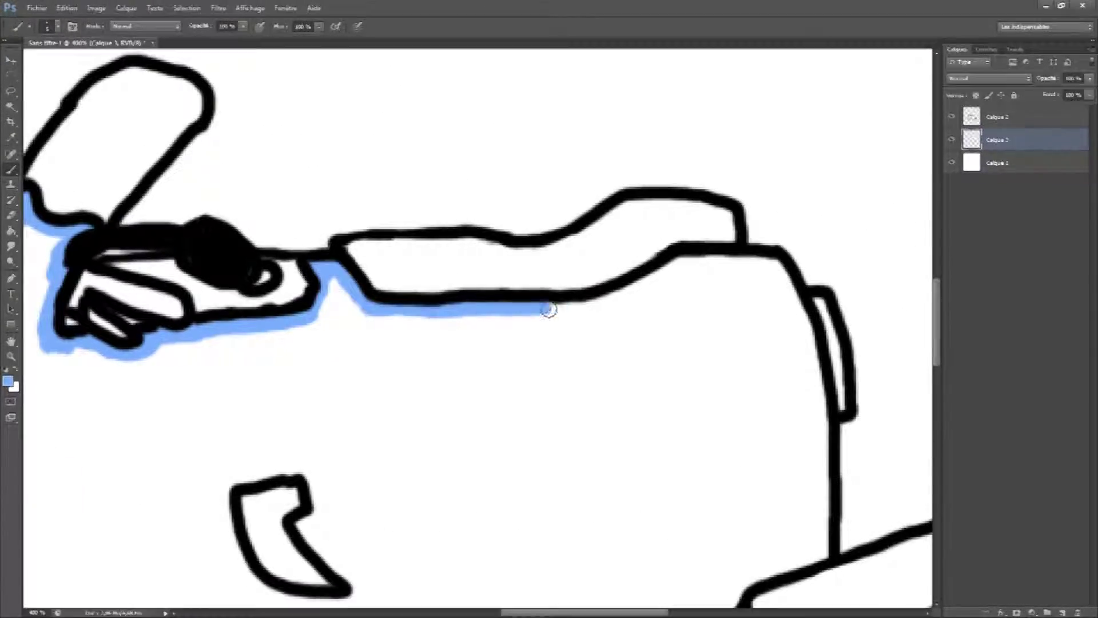
drag(786, 280, 823, 436)
Continue the light blue border around the exhaust pipe and along the body's lower edge to the nose.
scroll(823, 436, down, 5)
mouse_move(823, 176)
mouse_down()
mouse_move(774, 311)
mouse_move(635, 367)
mouse_move(799, 415)
mouse_move(623, 458)
mouse_move(295, 469)
mouse_up()
drag(522, 612, 482, 612)
mouse_move(515, 469)
mouse_down()
mouse_move(375, 472)
mouse_move(236, 434)
mouse_move(133, 361)
mouse_up()
key(ctrl+minus)
Complete the light blue border along the front edge up to the windscreen and around the eyes.
mouse_move(219, 355)
mouse_down()
mouse_move(147, 290)
mouse_move(216, 191)
mouse_move(277, 177)
mouse_up()
scroll(277, 177, up, 2)
key(ctrl+plus)
scroll(212, 389, up, 3)
mouse_move(209, 400)
mouse_down()
mouse_move(143, 382)
mouse_move(119, 359)
mouse_up()
drag(140, 349, 220, 275)
Try to fill the body with light blue using the Paint Bucket, and undo the fill.
key(ctrl+minus)
key(g)
click(311, 418)
key(ctrl+z)
key(ctrl+minus)
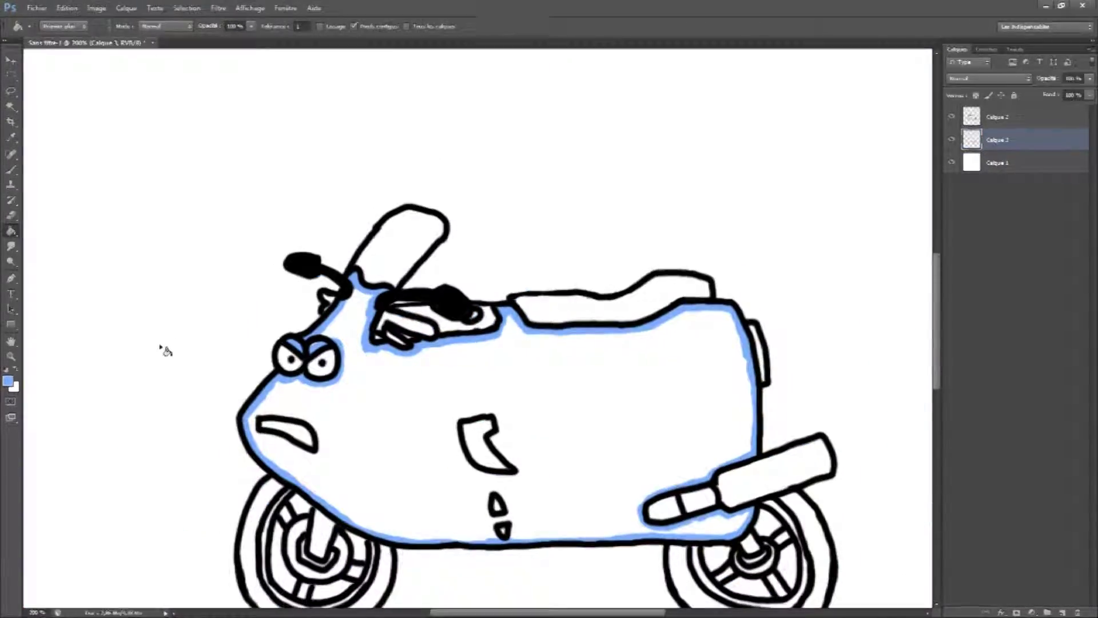
Check the blue border for gaps and fill the body interior with light blue using the Paint Bucket.
key(ctrl+plus)
key(ctrl+minus)
click(952, 116)
click(952, 116)
key(b)
key(ctrl+plus)
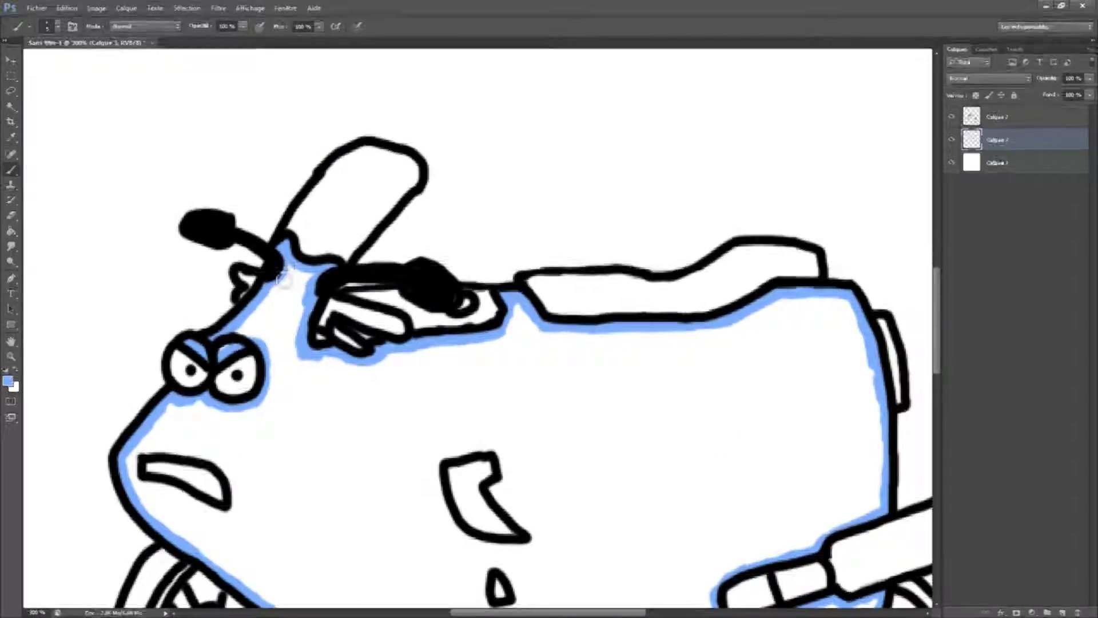
key(g)
click(366, 411)
key(ctrl+plus)
key(ctrl+minus)
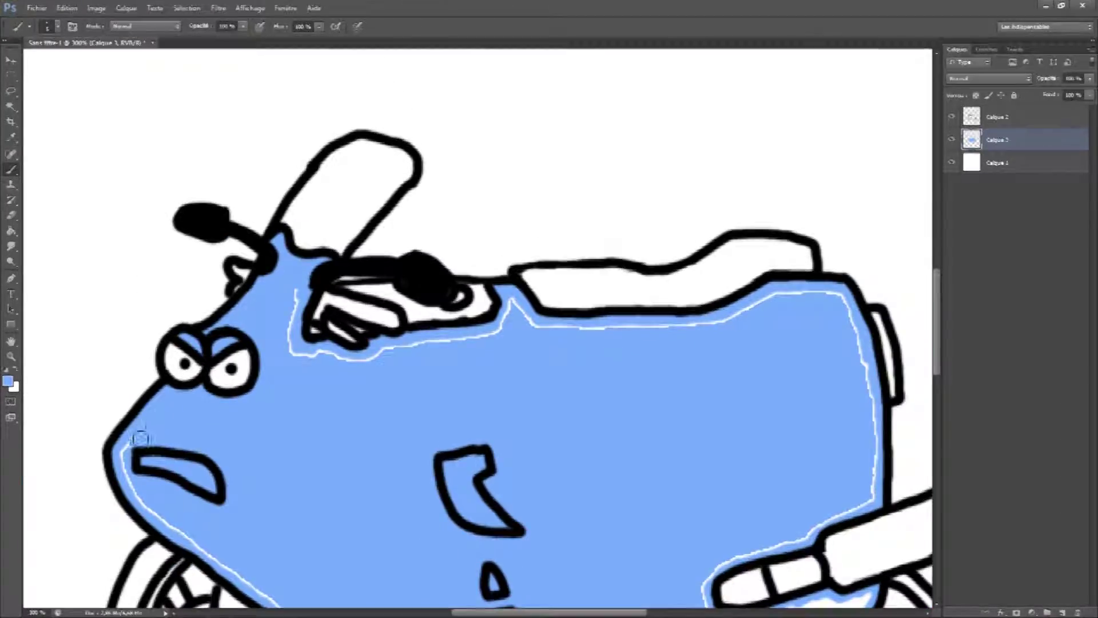
Paint light blue over the white seam along the body's front and lower edges.
key(ctrl+minus)
mouse_move(269, 459)
mouse_down()
mouse_move(452, 532)
mouse_move(512, 535)
mouse_move(392, 289)
mouse_up()
key(ctrl+plus)
mouse_move(401, 385)
mouse_down()
mouse_move(728, 371)
mouse_move(607, 373)
mouse_move(722, 268)
mouse_up()
Paint light blue over the remaining white seam along the body's rear and upper edges on the colour layer.
click(998, 117)
key(e)
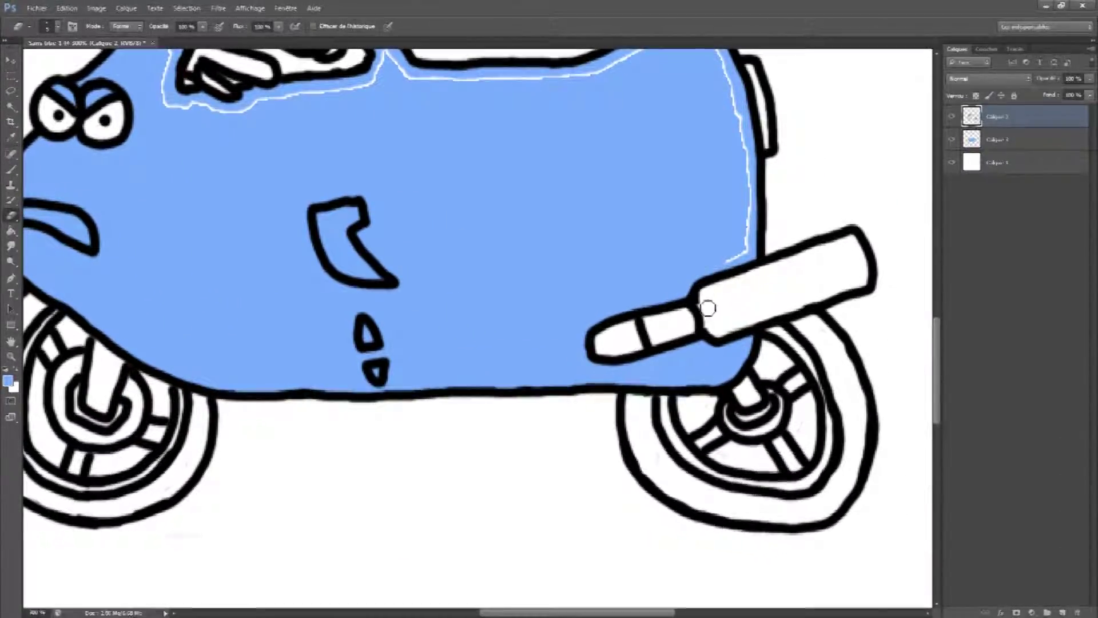
click(997, 140)
key(b)
scroll(736, 246, up, 3)
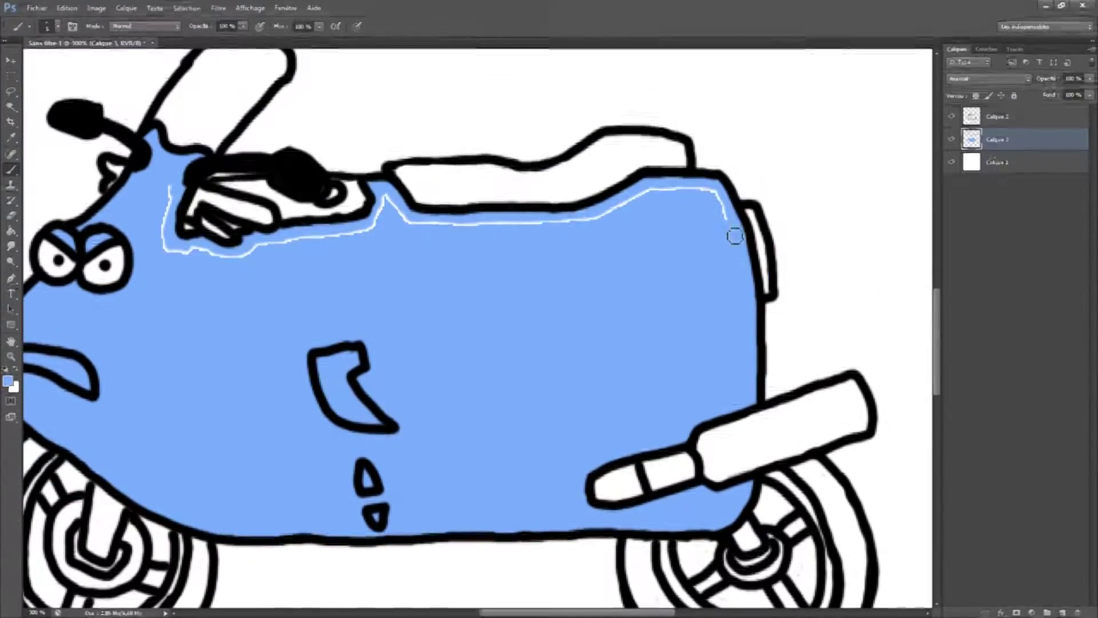
mouse_move(584, 227)
mouse_down()
mouse_move(389, 215)
mouse_move(301, 245)
mouse_move(185, 256)
mouse_move(169, 188)
mouse_up()
Choose a darker blue and paint the cockpit area and shadows under the seat, exhaust pipe and eyes.
click(8, 381)
click(838, 186)
click(1036, 149)
drag(286, 211, 361, 198)
mouse_move(391, 188)
mouse_down()
mouse_move(437, 215)
mouse_move(550, 222)
mouse_move(681, 181)
mouse_up()
drag(595, 504, 744, 487)
scroll(629, 492, left, 3)
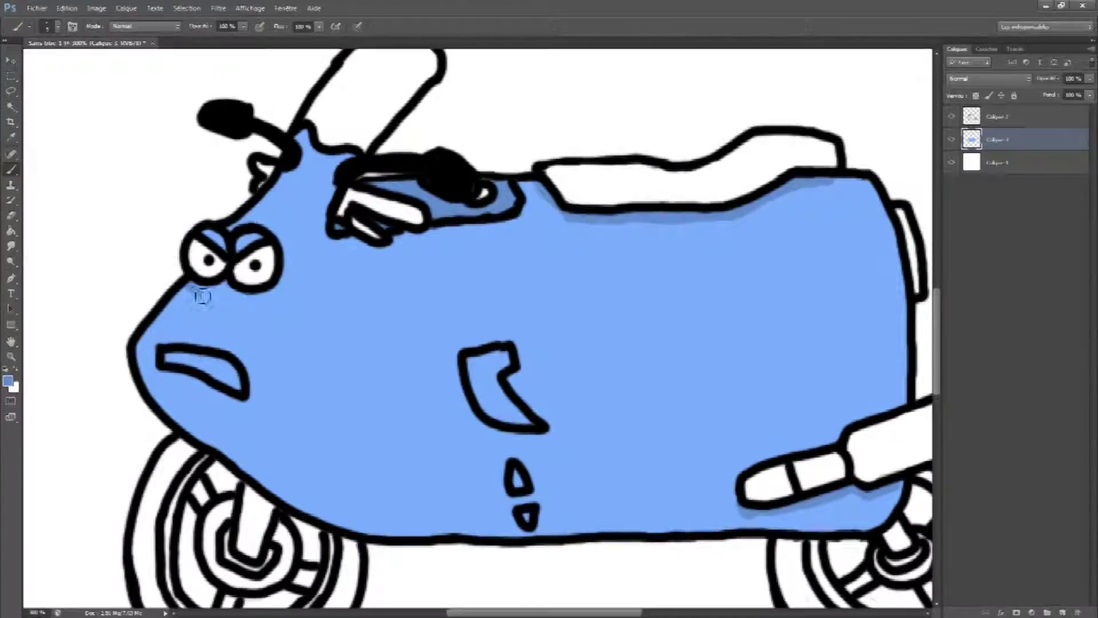
drag(199, 295, 284, 279)
Paint the large side vent with a medium blue inner edge and a dark navy interior.
key(ctrl+plus)
click(8, 381)
click(835, 216)
click(1036, 149)
mouse_move(514, 356)
mouse_down()
mouse_move(509, 413)
mouse_move(535, 445)
mouse_up()
click(8, 381)
click(840, 269)
click(1035, 149)
mouse_move(519, 346)
mouse_down()
mouse_move(505, 371)
mouse_move(532, 460)
mouse_move(475, 390)
mouse_move(478, 418)
mouse_up()
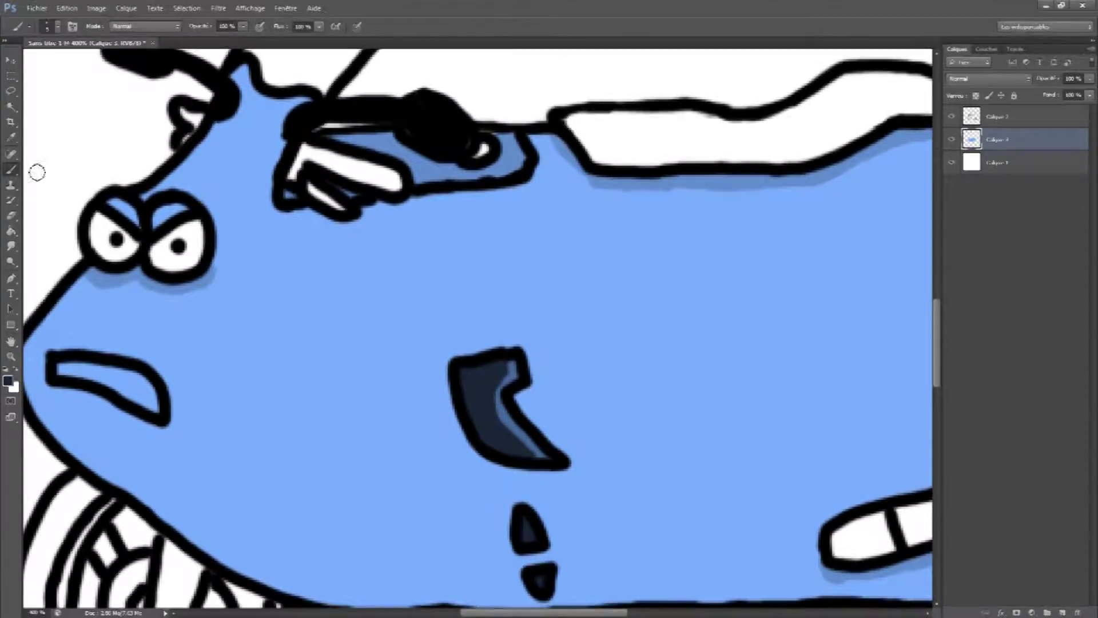
Sample the medium blue from the large vent and paint highlights in the two small vents, plus a touch-up between the eyes.
key(i)
click(510, 369)
key(b)
drag(523, 520, 534, 533)
drag(535, 575, 540, 589)
drag(153, 277, 148, 282)
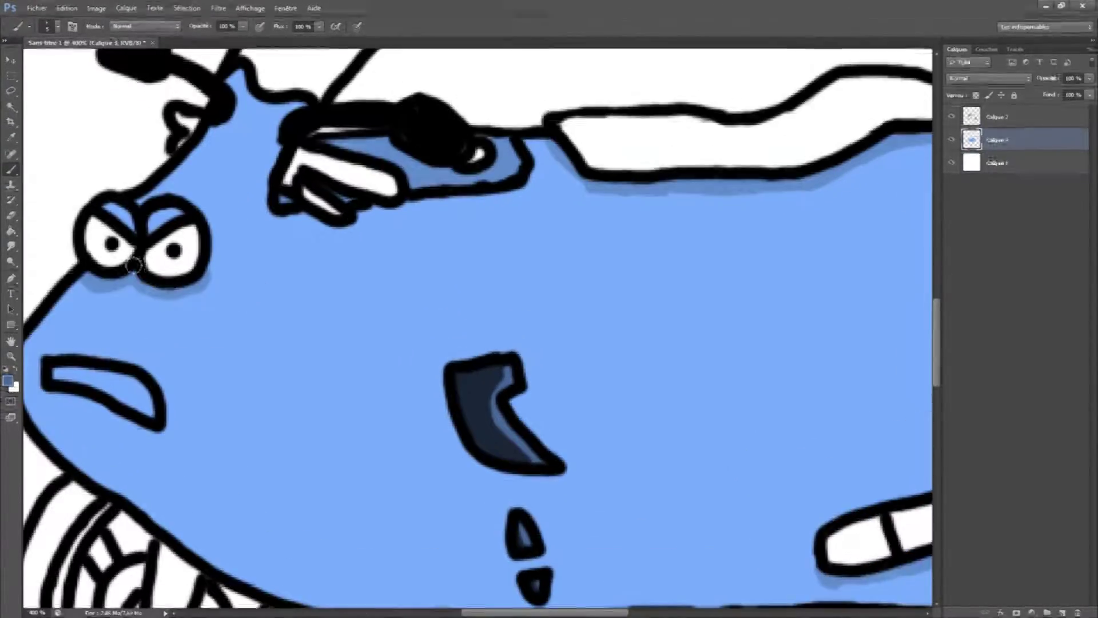
Erase the blue fill inside the mouth and paint its lower part black, leaving a white strip above.
key(ctrl+minus)
key(e)
mouse_move(163, 365)
mouse_down()
mouse_move(197, 369)
mouse_move(229, 395)
mouse_up()
key(ctrl+plus)
click(8, 382)
click(763, 305)
click(1035, 149)
drag(67, 384, 150, 419)
Reduce the brush size for thin line details on the wheels.
key(ctrl+minus)
click(57, 27)
key(Return)
scroll(156, 268, down, 4)
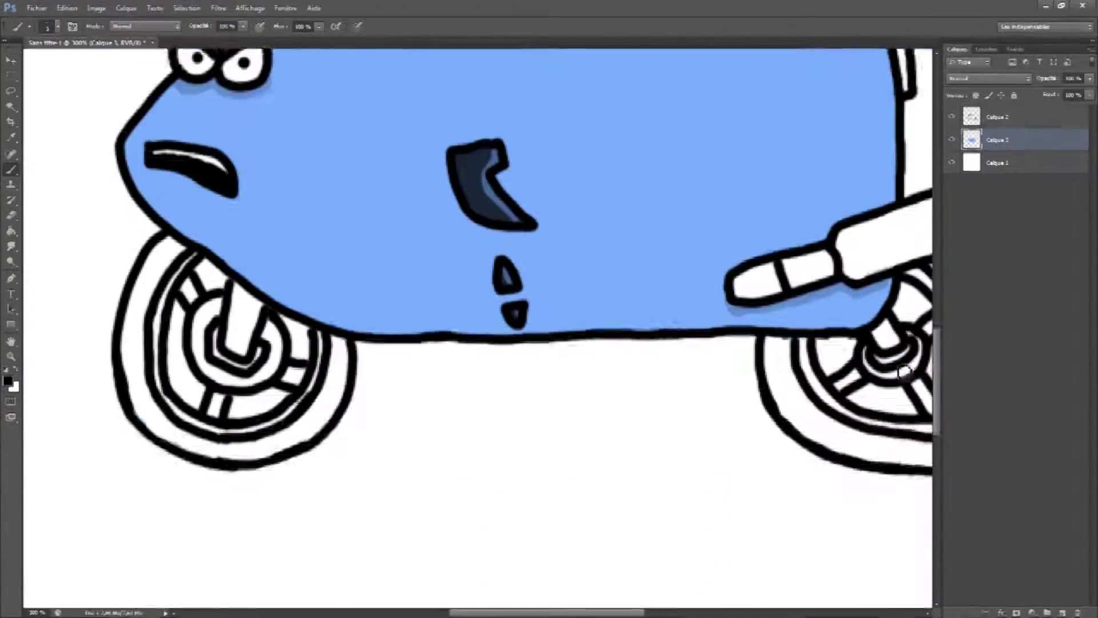
mouse_move(162, 243)
mouse_down()
mouse_move(179, 254)
mouse_move(167, 271)
mouse_up()
mouse_move(137, 281)
mouse_down()
mouse_move(150, 295)
mouse_move(143, 323)
mouse_up()
drag(121, 341, 142, 345)
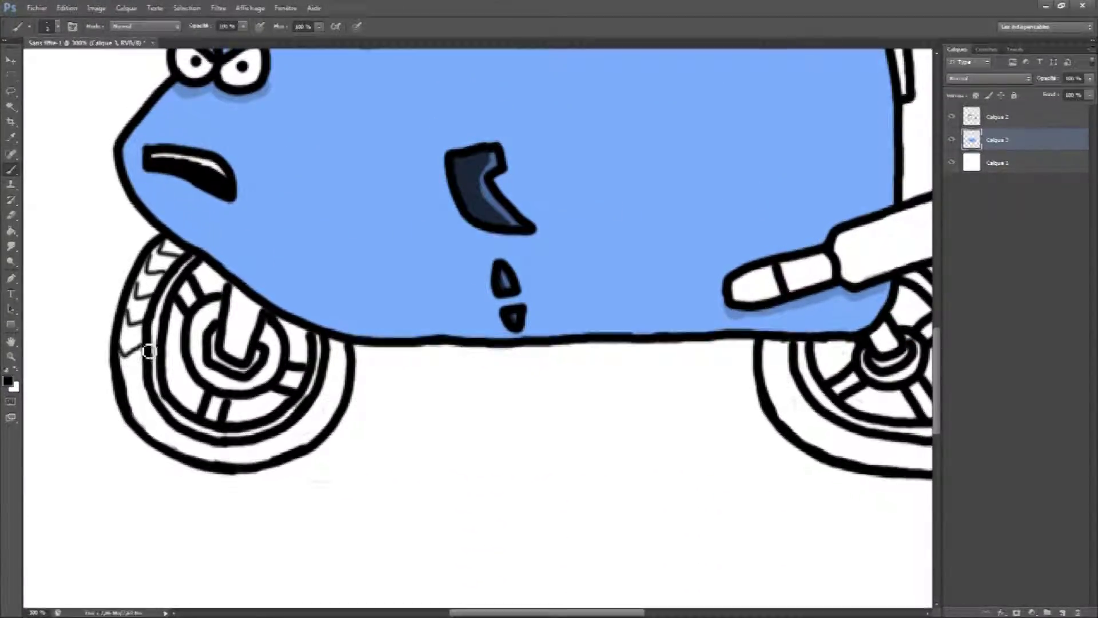
click(997, 117)
key(e)
click(999, 140)
mouse_move(162, 246)
mouse_down()
mouse_move(150, 277)
mouse_move(166, 264)
mouse_move(131, 347)
mouse_move(172, 266)
mouse_up()
Draw thin black chevron tread marks all around the front tyre on the line art layer.
click(998, 117)
click(11, 170)
mouse_move(139, 275)
mouse_down()
mouse_move(155, 290)
mouse_move(133, 367)
mouse_move(172, 441)
mouse_move(245, 448)
mouse_move(319, 422)
mouse_move(325, 431)
mouse_up()
mouse_move(320, 393)
mouse_down()
mouse_move(339, 413)
mouse_move(347, 395)
mouse_up()
drag(329, 360, 350, 375)
Draw matching thin black chevron tread marks all around the rear tyre.
drag(530, 612, 576, 613)
mouse_move(557, 352)
mouse_down()
mouse_move(583, 360)
mouse_move(585, 378)
mouse_up()
drag(565, 407, 592, 396)
mouse_move(605, 438)
mouse_down()
mouse_move(689, 466)
mouse_move(764, 444)
mouse_move(787, 383)
mouse_move(776, 317)
mouse_move(785, 312)
mouse_up()
drag(751, 292, 776, 289)
On the colour layer, sample the dark navy inside the large side vent and set the brush size to 5 px.
key(ctrl+minus)
click(997, 140)
click(11, 137)
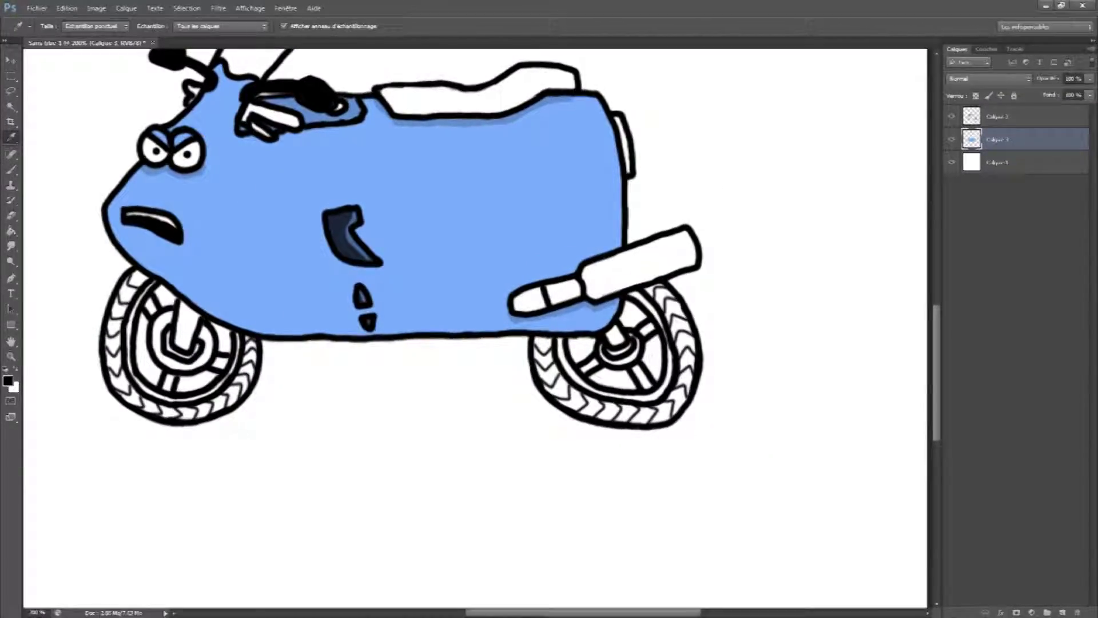
click(340, 235)
click(11, 170)
click(57, 27)
double_click(107, 50)
text(5)
key(Return)
scroll(115, 347, up, 2)
Choose a darker navy and paint the front tyre with it.
click(8, 381)
click(852, 288)
click(1035, 150)
mouse_move(169, 206)
mouse_down()
mouse_move(152, 215)
mouse_move(114, 401)
mouse_move(171, 474)
mouse_move(258, 492)
mouse_move(390, 404)
mouse_move(387, 375)
mouse_up()
Paint the rear tyre in the same dark navy and its rim orange-brown.
scroll(387, 375, down, 3)
scroll(565, 372, up, 3)
mouse_move(438, 343)
mouse_down()
mouse_move(447, 422)
mouse_move(674, 476)
mouse_move(681, 281)
mouse_move(736, 315)
mouse_move(551, 493)
mouse_move(458, 435)
mouse_move(570, 493)
mouse_up()
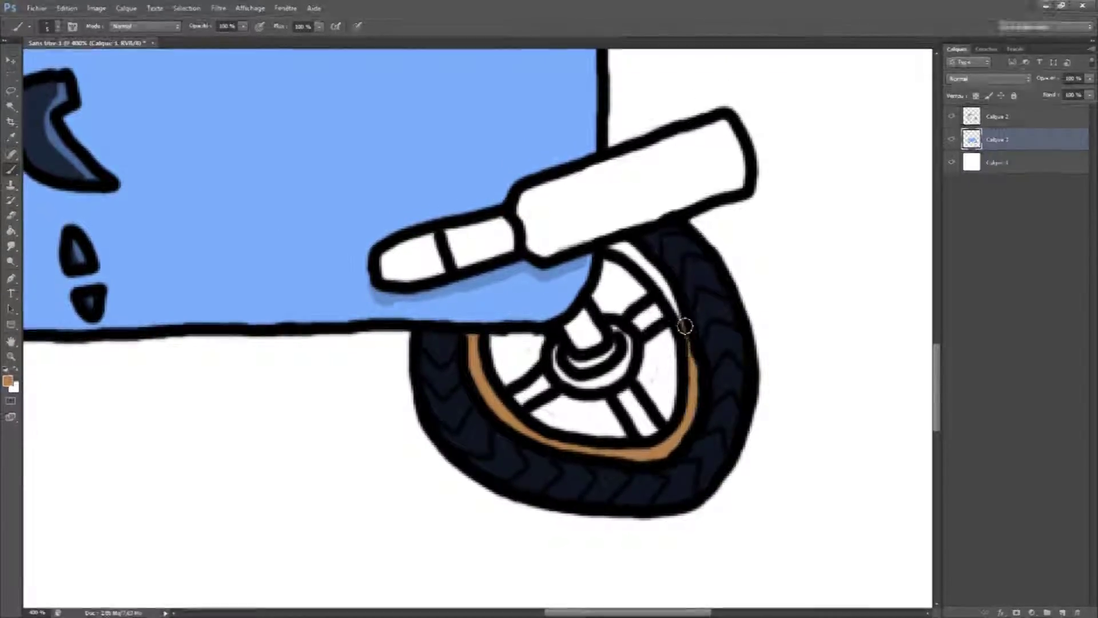
Paint the front wheel's rim and spokes orange-brown.
scroll(262, 245, left, 10)
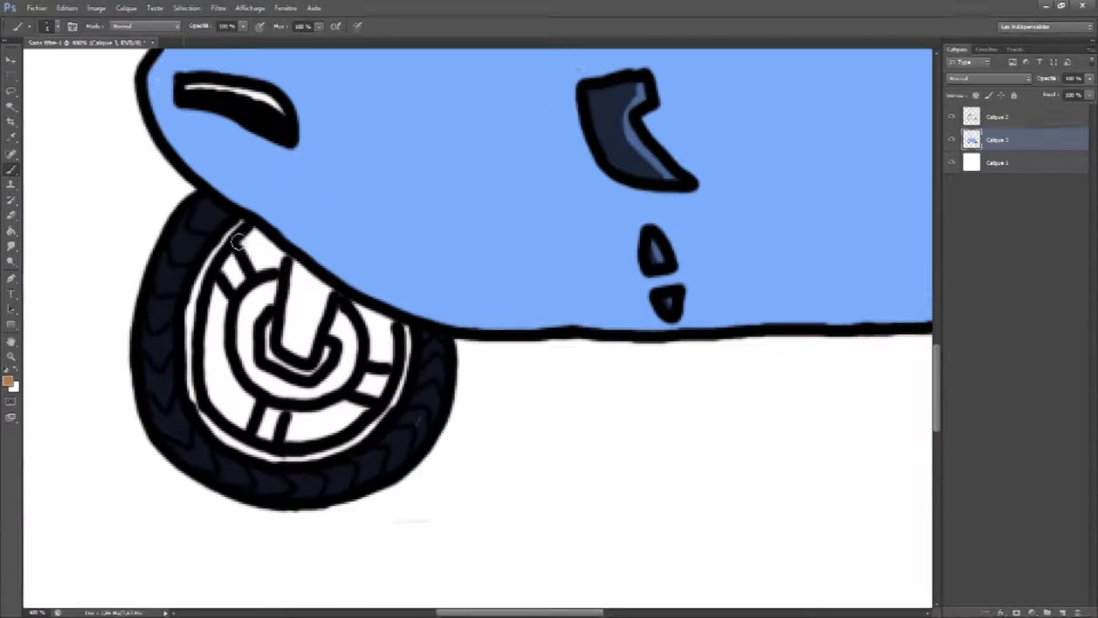
mouse_move(199, 292)
mouse_down()
mouse_move(269, 458)
mouse_move(408, 332)
mouse_up()
drag(366, 380, 378, 391)
drag(271, 413, 266, 436)
click(11, 138)
click(174, 277)
click(11, 170)
key(ctrl+minus)
key(ctrl+plus)
click(11, 137)
click(8, 382)
click(1035, 149)
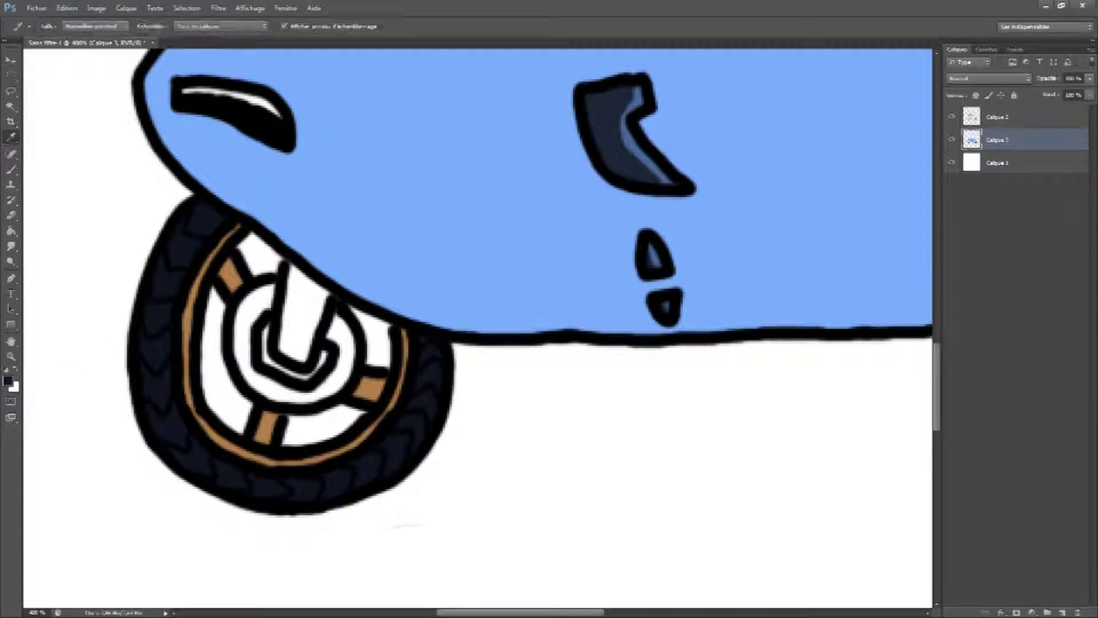
Paint the front fork and wheel hub in shades of grey.
click(8, 381)
mouse_move(293, 279)
mouse_down()
mouse_move(321, 320)
mouse_move(264, 298)
mouse_move(254, 338)
mouse_move(306, 397)
mouse_move(338, 389)
mouse_move(275, 367)
mouse_move(266, 342)
mouse_move(329, 350)
mouse_up()
click(7, 381)
click(760, 233)
click(1035, 149)
Paint the rear wheel's hub and axle arm with the greys sampled from the front wheel.
drag(521, 613, 632, 613)
mouse_move(558, 368)
mouse_down()
mouse_move(598, 356)
mouse_move(602, 329)
mouse_up()
scroll(504, 348, down, 2)
alt+click(103, 330)
scroll(468, 334, up, 2)
drag(641, 383, 642, 360)
scroll(490, 346, down, 2)
alt+click(102, 325)
scroll(471, 323, up, 2)
On the line art layer, draw a curved black line across the front end of the exhaust's wide section.
click(997, 116)
click(8, 380)
click(760, 294)
click(1034, 149)
drag(560, 218, 577, 275)
Choose a blue-grey and paint shading on the exhaust's tip, middle section and muffler edges on the colour layer.
click(8, 381)
click(769, 231)
click(1035, 149)
mouse_move(437, 265)
mouse_down()
mouse_move(465, 259)
mouse_move(429, 292)
mouse_up()
key(ctrl+z)
click(998, 140)
drag(488, 256, 538, 243)
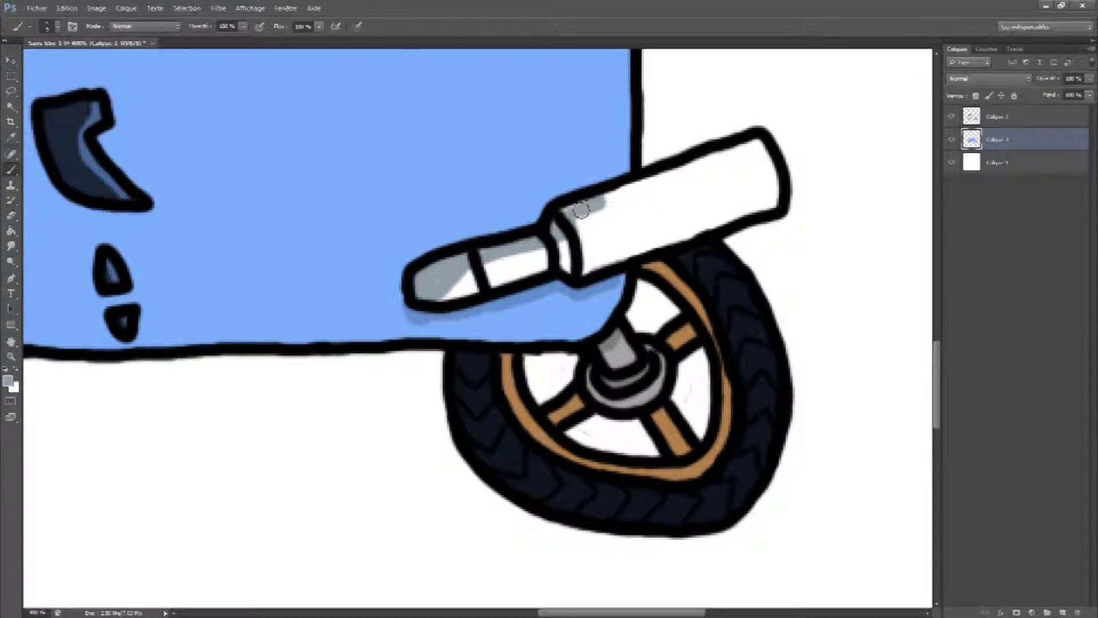
drag(603, 206, 746, 150)
drag(750, 213, 653, 246)
Choose another grey and fill the remaining white areas of the exhaust's tip, middle section and muffler.
click(8, 380)
click(769, 206)
click(1035, 149)
mouse_move(493, 265)
mouse_down()
mouse_move(532, 248)
mouse_move(541, 264)
mouse_up()
drag(758, 150, 772, 204)
mouse_move(498, 278)
mouse_down()
mouse_move(541, 264)
mouse_move(452, 293)
mouse_up()
mouse_move(595, 252)
mouse_down()
mouse_move(645, 238)
mouse_move(623, 221)
mouse_move(732, 179)
mouse_move(744, 195)
mouse_up()
click(8, 381)
click(770, 226)
click(1034, 149)
scroll(767, 277, down, 2)
scroll(768, 277, up, 3)
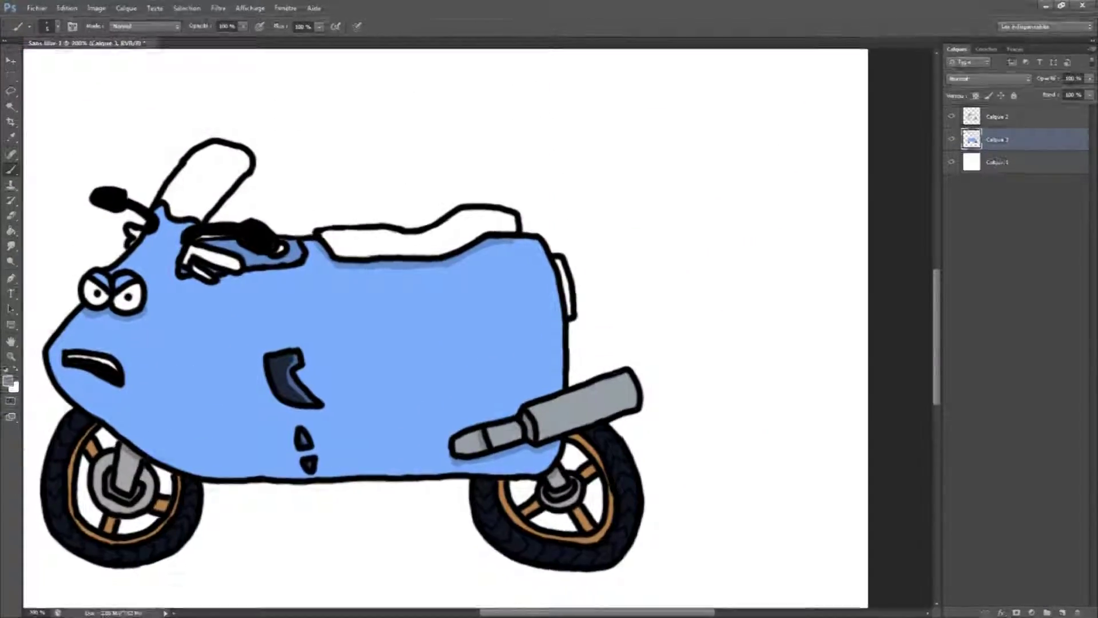
Sample the tyre's dark navy and paint the parts below both handlebars and the end of the near grip.
scroll(217, 228, up, 1)
scroll(218, 201, up, 2)
click(96, 572)
click(11, 170)
drag(187, 277, 196, 287)
drag(335, 332, 344, 327)
key(ctrl+plus)
drag(387, 294, 400, 282)
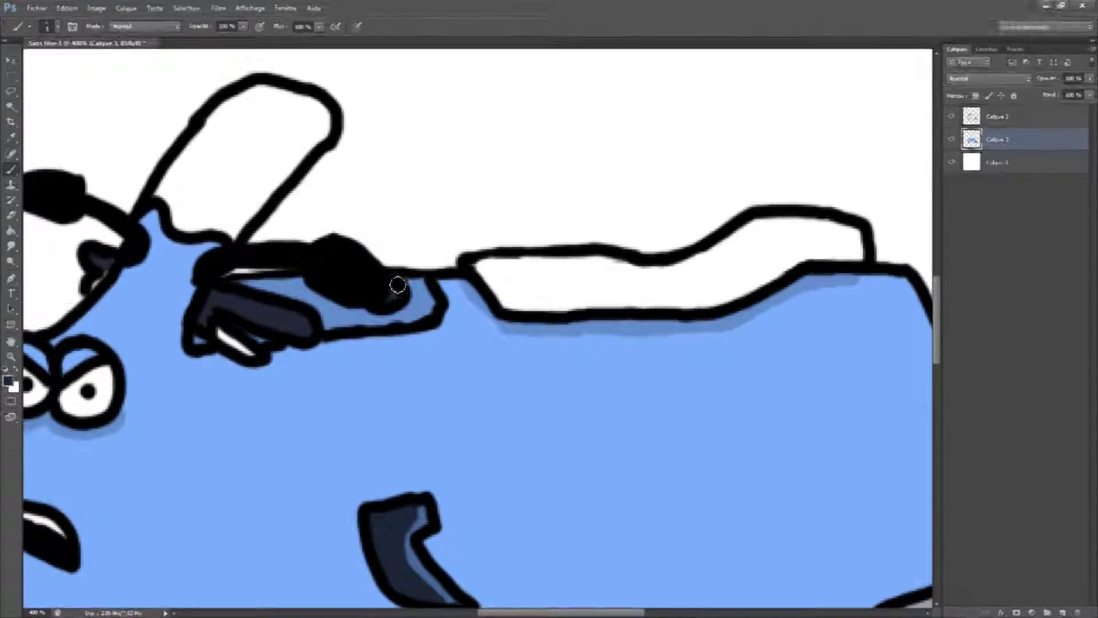
Choose a dark reddish brown and paint the small lower piece under the near handlebar.
key(ctrl+minus)
click(8, 380)
click(801, 269)
click(1035, 149)
drag(289, 334, 312, 344)
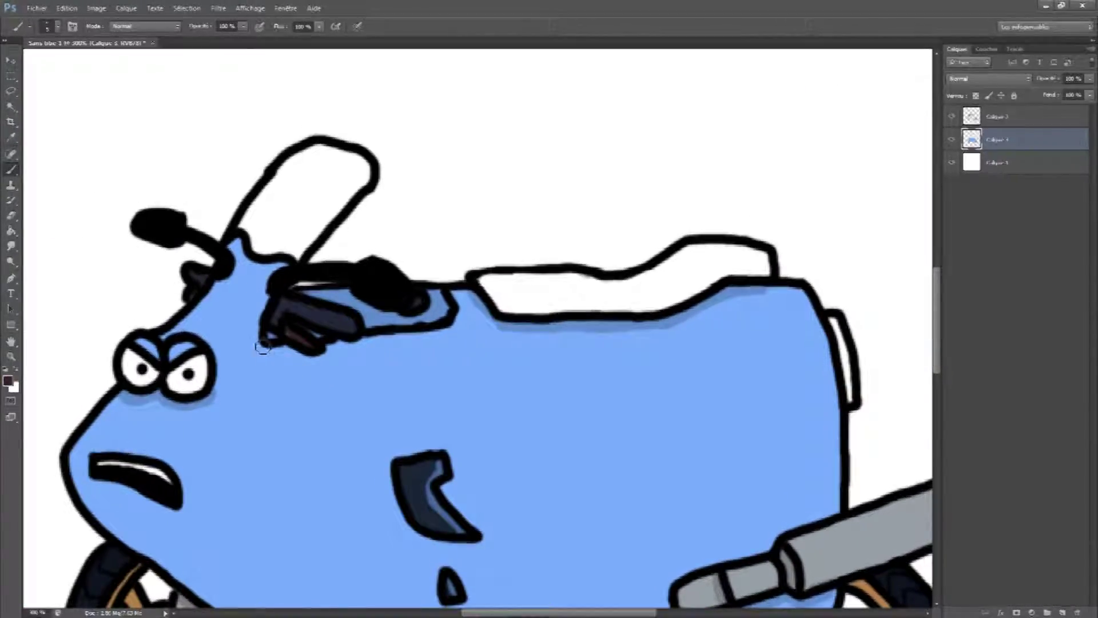
Sample the handlebar's black and paint the rear light piece and the inner upper edge of the seat.
key(i)
click(161, 228)
click(11, 170)
drag(732, 246, 770, 273)
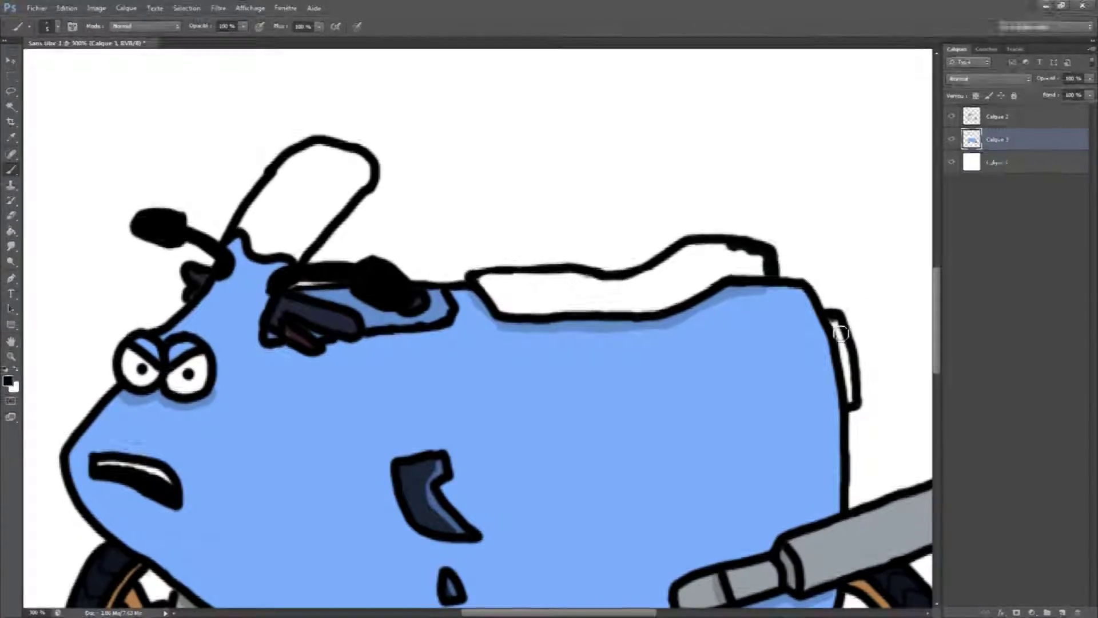
drag(836, 318, 853, 403)
mouse_move(703, 248)
mouse_down()
mouse_move(670, 268)
mouse_move(493, 278)
mouse_up()
Fill the rest of the seat with near-black and touch up the gaps along its outline.
key(ctrl+minus)
key(ctrl+plus)
click(11, 231)
click(571, 307)
key(ctrl+plus)
click(10, 170)
mouse_move(552, 260)
mouse_down()
mouse_move(678, 269)
mouse_move(874, 239)
mouse_up()
key(ctrl+minus)
Create a new layer above the colours and fill the windshield with a light grey.
key(ctrl+shift+n)
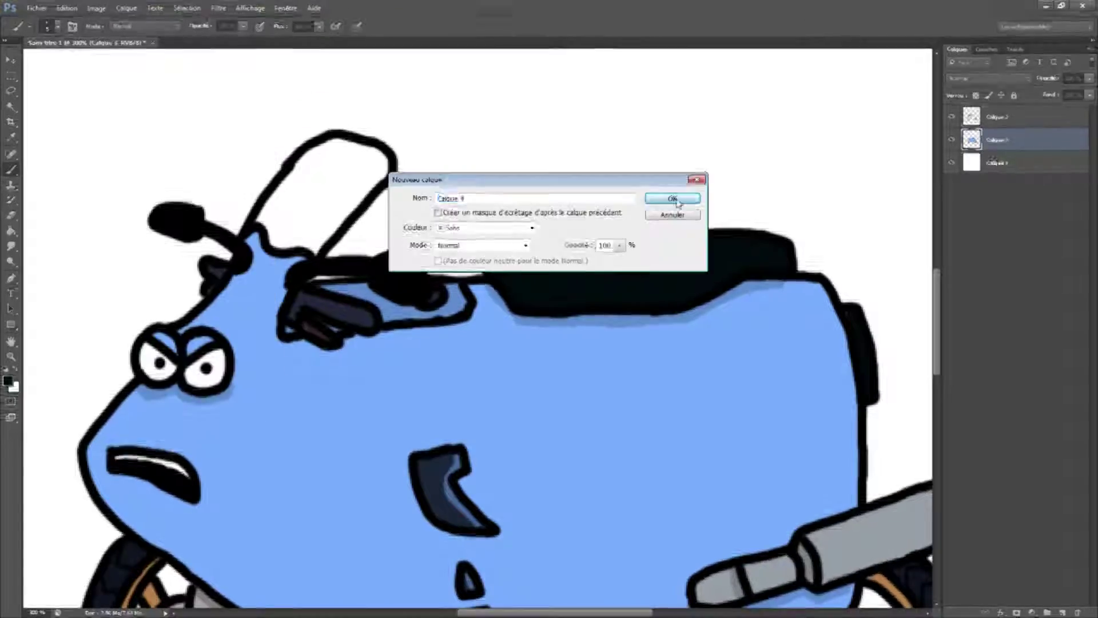
key(Return)
key(i)
click(8, 381)
click(780, 183)
click(1035, 149)
key(b)
mouse_move(270, 214)
mouse_down()
mouse_move(341, 145)
mouse_move(388, 178)
mouse_move(315, 255)
mouse_move(267, 229)
mouse_move(330, 228)
mouse_move(354, 157)
mouse_move(276, 214)
mouse_move(267, 228)
mouse_move(314, 248)
mouse_up()
click(11, 231)
click(320, 197)
click(10, 170)
Paint grey shading and a light highlight on the windshield, and lower its layer's fill opacity.
click(8, 381)
click(778, 203)
click(1036, 150)
click(8, 381)
click(770, 166)
click(1035, 149)
drag(368, 167, 338, 202)
click(1090, 95)
drag(1089, 107, 1060, 107)
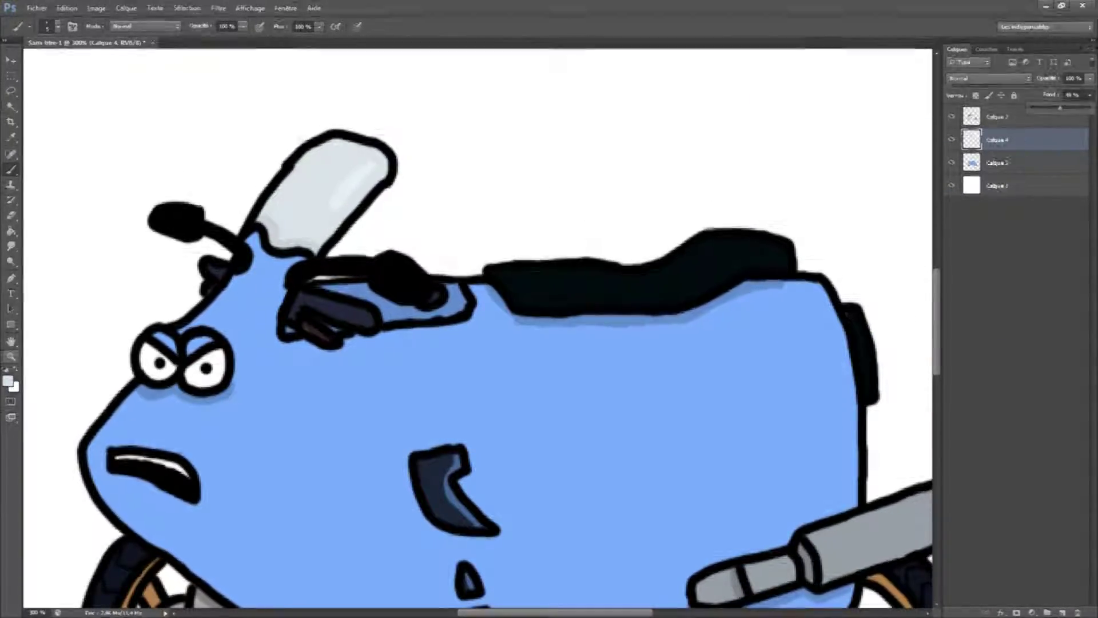
Set the colour to black and add centred text above the motorcycle, starting with the line "Je suis peut être un suppositoire".
click(11, 356)
alt+click(492, 359)
scroll(492, 360, up, 2)
click(8, 381)
click(761, 305)
key(Return)
key(t)
click(314, 147)
text(Je suis peut être un suppos)
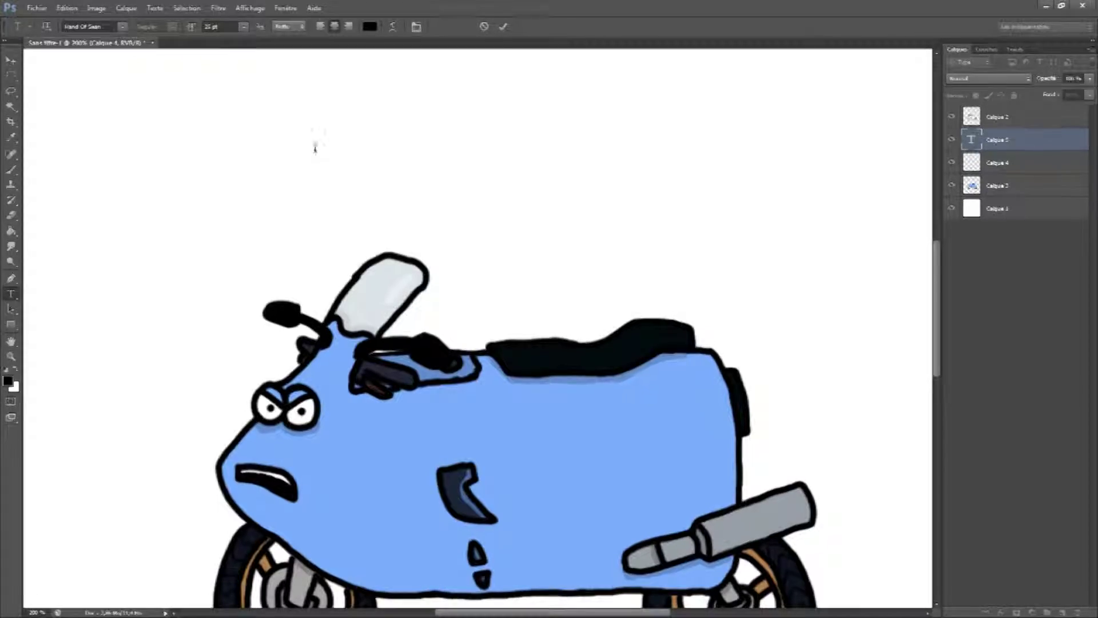
text(itoire)
key(Return)
Complete the caption with the second line "mais ma vitesse risque de faire mal !".
text(mais ma vitesss)
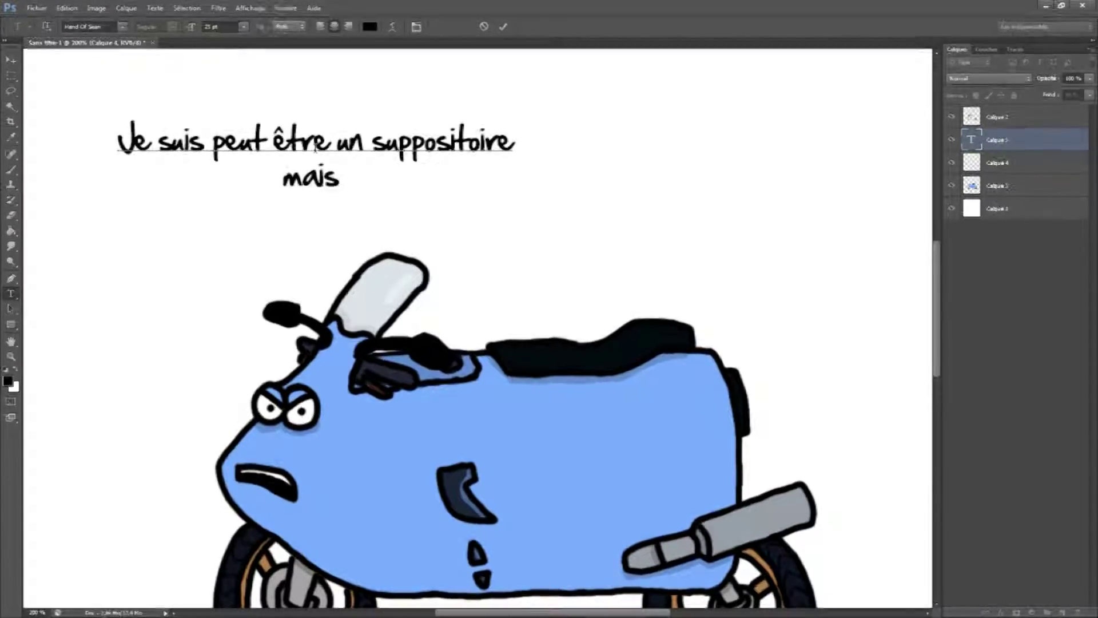
key(BackSpace)
text(e risque de faire mal !)
key(ctrl+Return)
Crop the canvas on all four sides to a close frame around the motorcycle and its caption.
key(z)
key(ctrl+0)
click(11, 122)
drag(212, 329, 278, 328)
drag(679, 328, 632, 329)
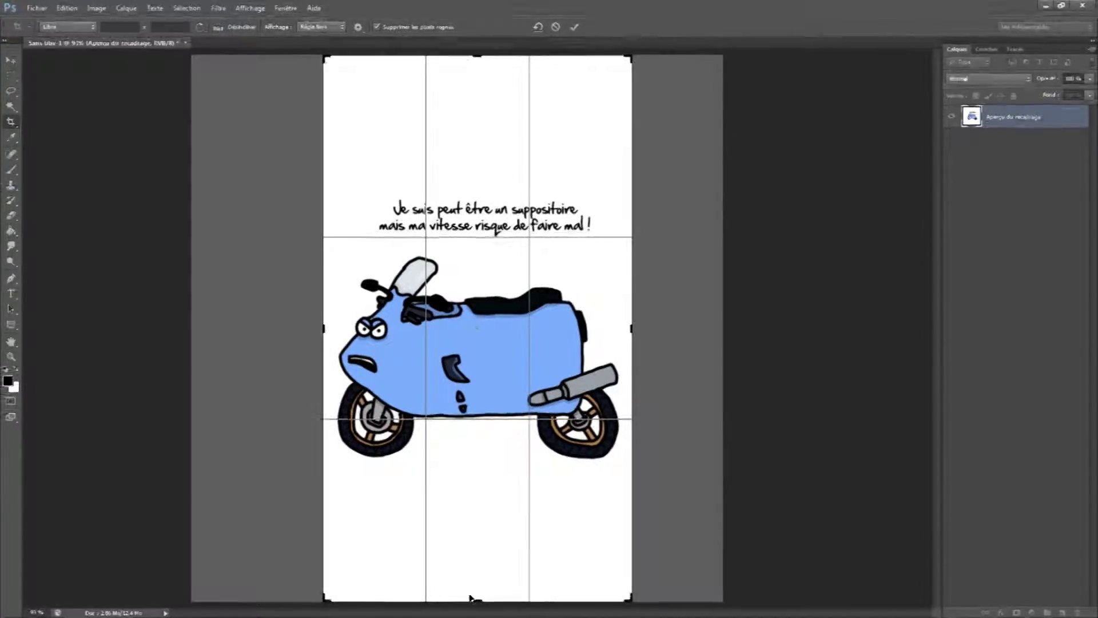
drag(477, 602, 477, 535)
drag(477, 122, 476, 190)
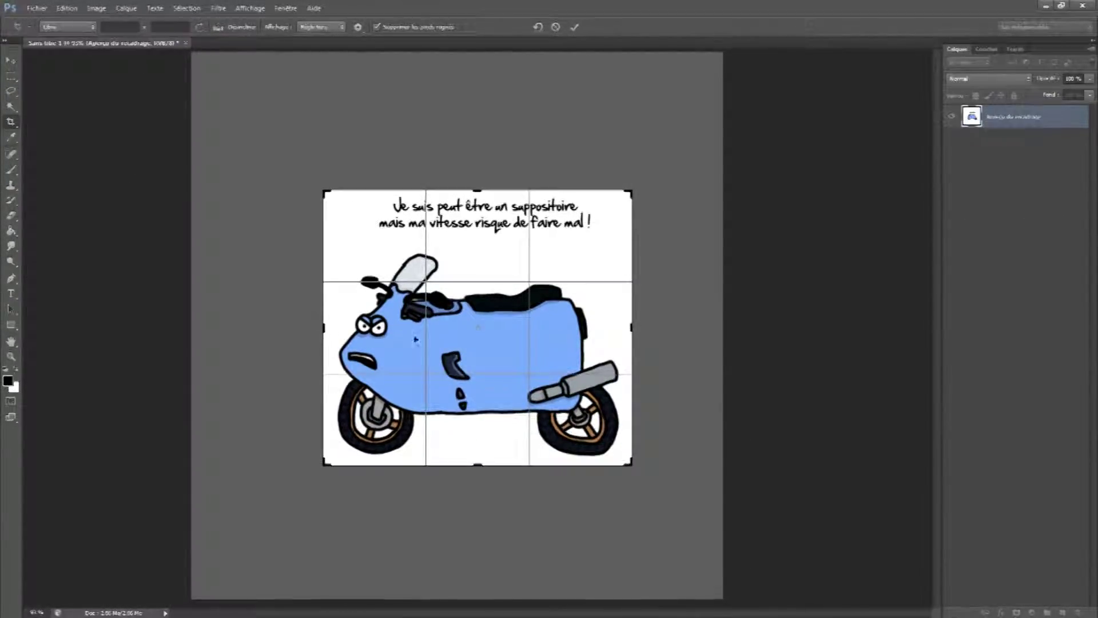
key(Return)
Sample a brown from the front wheel and shade its orange spokes on the colour layer.
key(z)
click(375, 422)
right_click(393, 438)
click(431, 501)
key(ctrl+minus)
drag(936, 478, 936, 436)
key(ctrl+minus)
key(ctrl+minus)
click(11, 138)
click(373, 309)
click(1011, 180)
click(11, 171)
drag(585, 470, 574, 493)
drag(436, 523, 459, 529)
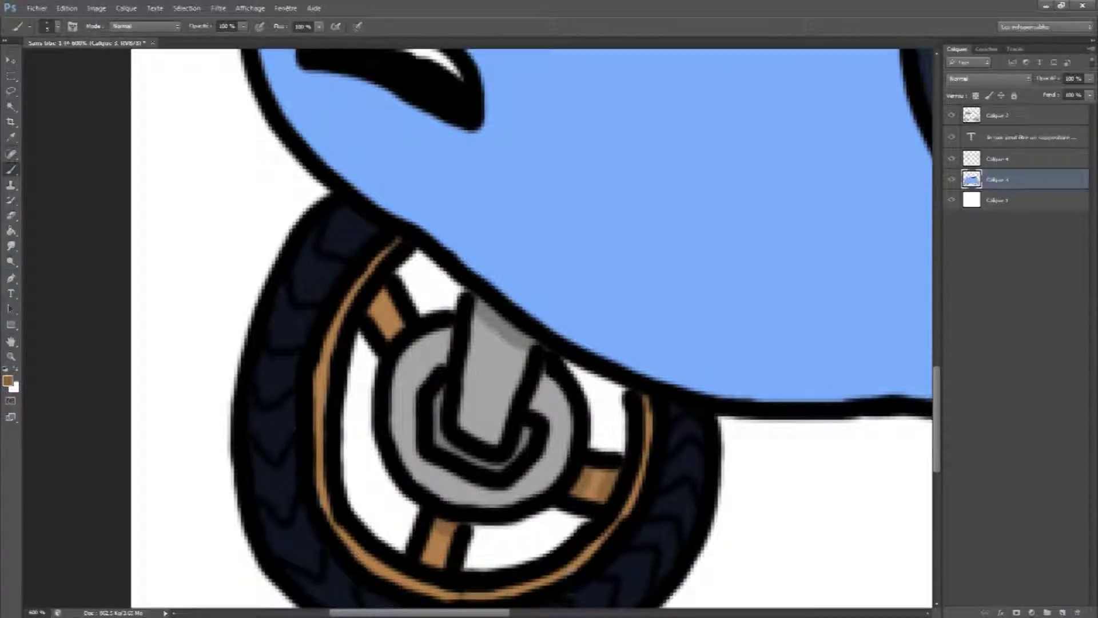
Shade the rear wheel's spokes with the same brown, and sample the tyre's dark navy.
key(ctrl+minus)
drag(427, 612, 618, 612)
drag(539, 400, 541, 396)
drag(627, 449, 634, 459)
drag(723, 470, 736, 465)
drag(749, 519, 766, 513)
drag(714, 286, 730, 285)
click(11, 137)
click(784, 292)
click(11, 170)
key(ctrl+minus)
key(ctrl+minus)
key(ctrl+minus)
Add the signature text "Wolgulc ©" on the lower front part of the motorcycle's body.
click(11, 357)
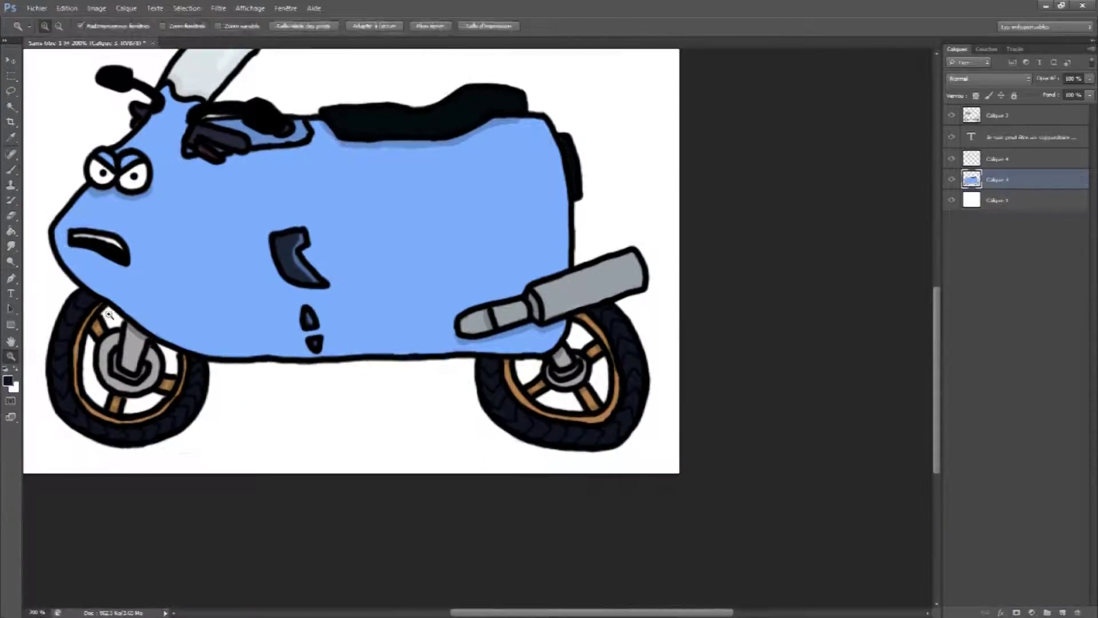
click(111, 313)
click(112, 313)
click(11, 294)
click(195, 305)
click(221, 26)
text(Wolgulc ©)
Rotate the signature and move it so it follows the sloping lower front edge of the body.
click(11, 60)
key(ctrl+t)
right_click(298, 266)
drag(252, 298, 329, 388)
click(329, 316)
drag(274, 362, 284, 351)
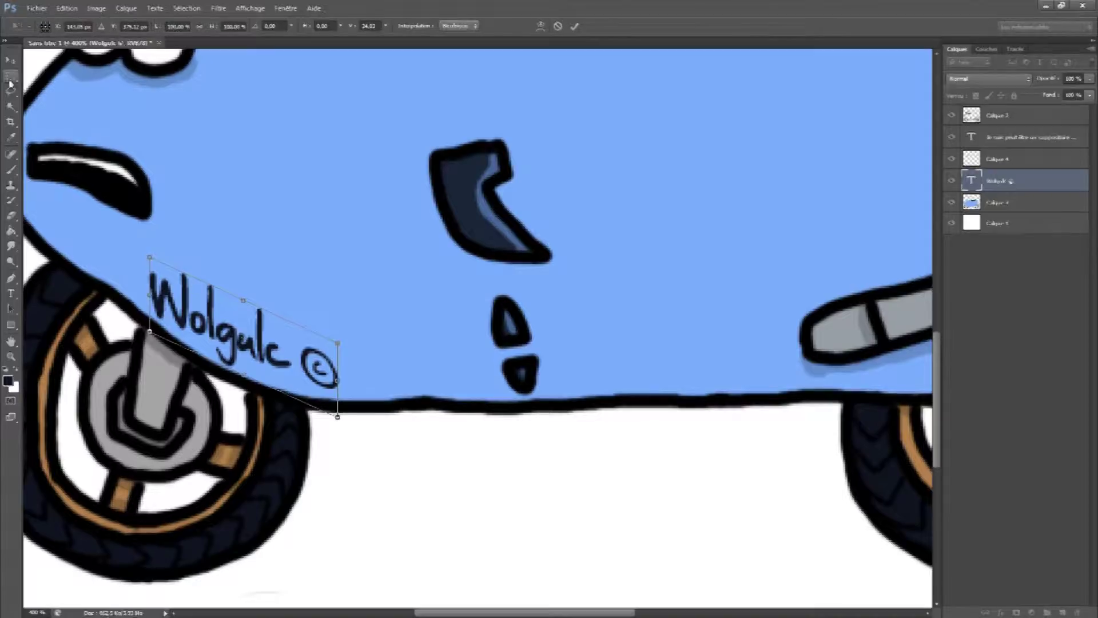
key(Return)
Add a light grey outside stroke (Contour) layer style to the signature.
double_click(1020, 181)
click(56, 276)
click(189, 308)
click(760, 266)
key(Return)
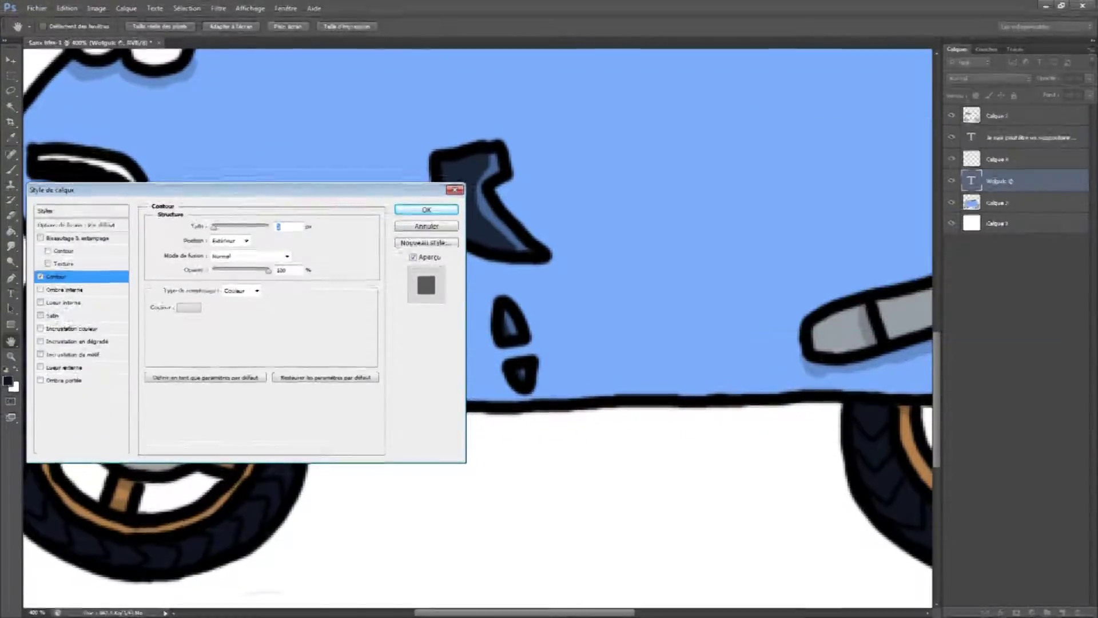
key(Return)
Recolour the signature text with the blue sampled from the motorcycle's body.
click(11, 137)
click(171, 201)
click(8, 381)
click(820, 170)
click(1035, 148)
click(11, 293)
triple_click(246, 341)
click(8, 381)
key(Return)
click(11, 75)
click(11, 294)
click(11, 357)
click(375, 26)
Stack the text layers above the line art, and on a new layer between them draw a black line with a short tail below the caption.
click(11, 294)
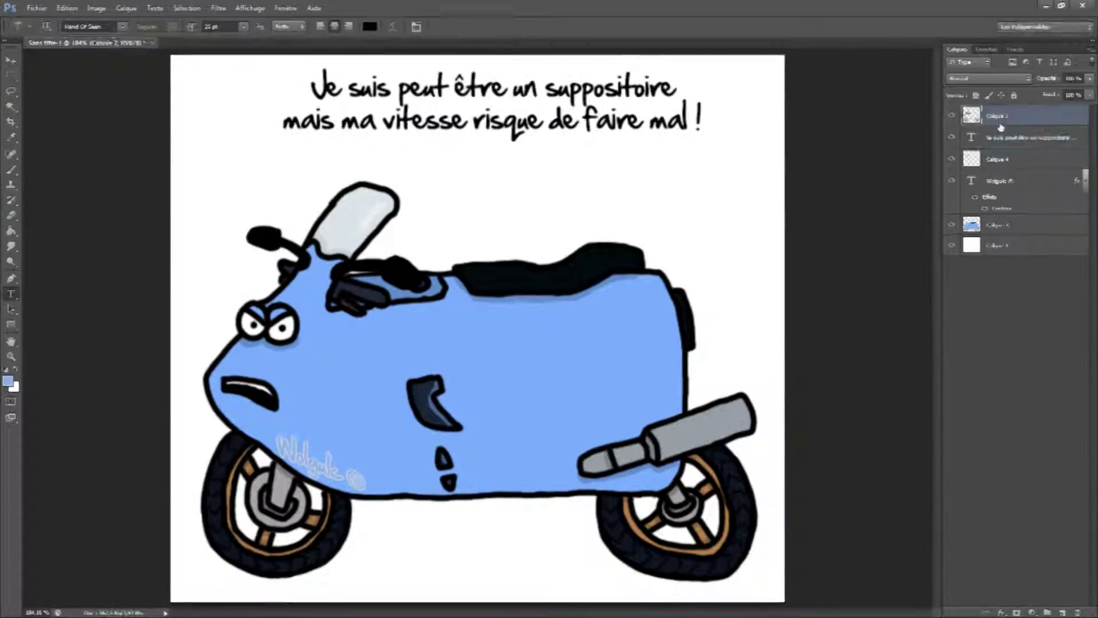
click(126, 9)
click(1063, 612)
click(11, 357)
click(11, 170)
click(8, 380)
click(762, 306)
click(1036, 149)
drag(283, 218, 720, 223)
drag(512, 222, 462, 277)
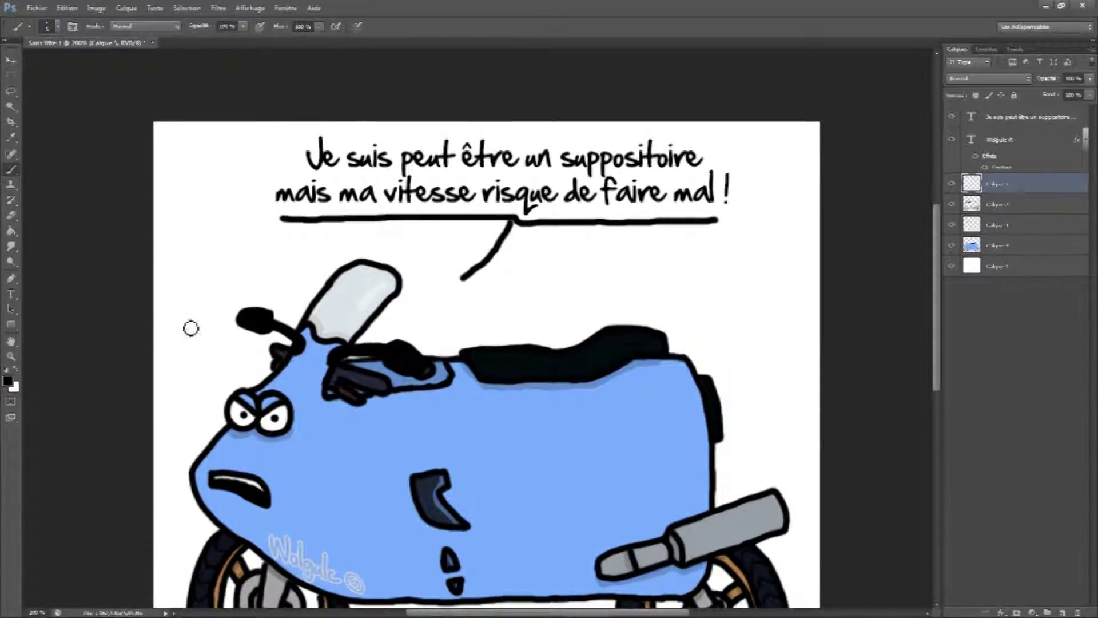
Fit the whole drawing in view and switch to the other open document.
key(z)
right_click(361, 325)
click(381, 337)
key(ctrl+Tab)
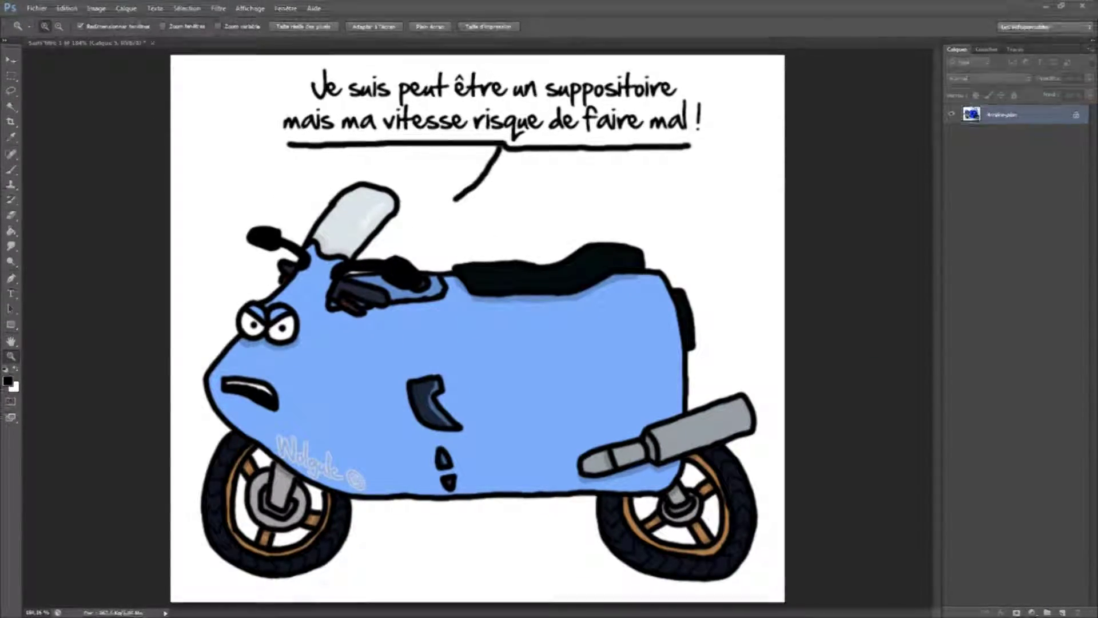